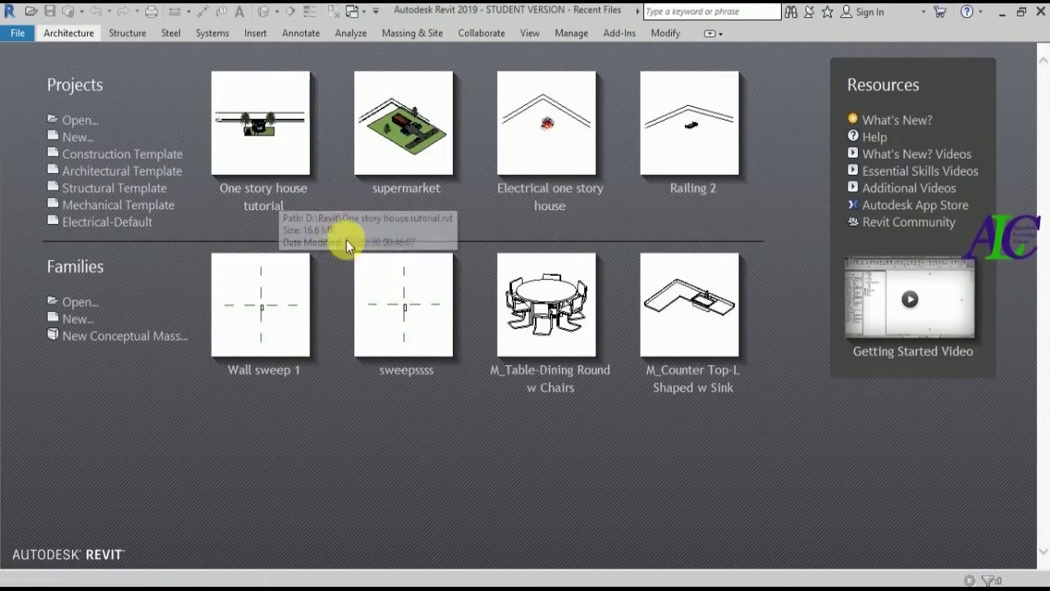
# - Open the One story house tutorial project from the Recent Files screen
pyautogui.click(277, 141)
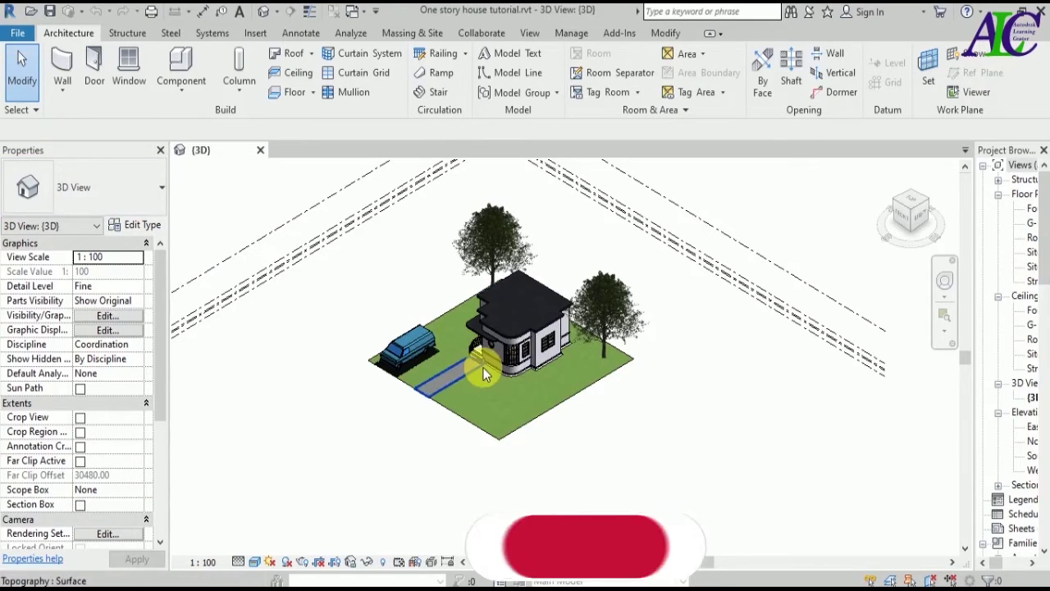
pyautogui.click(18, 32)
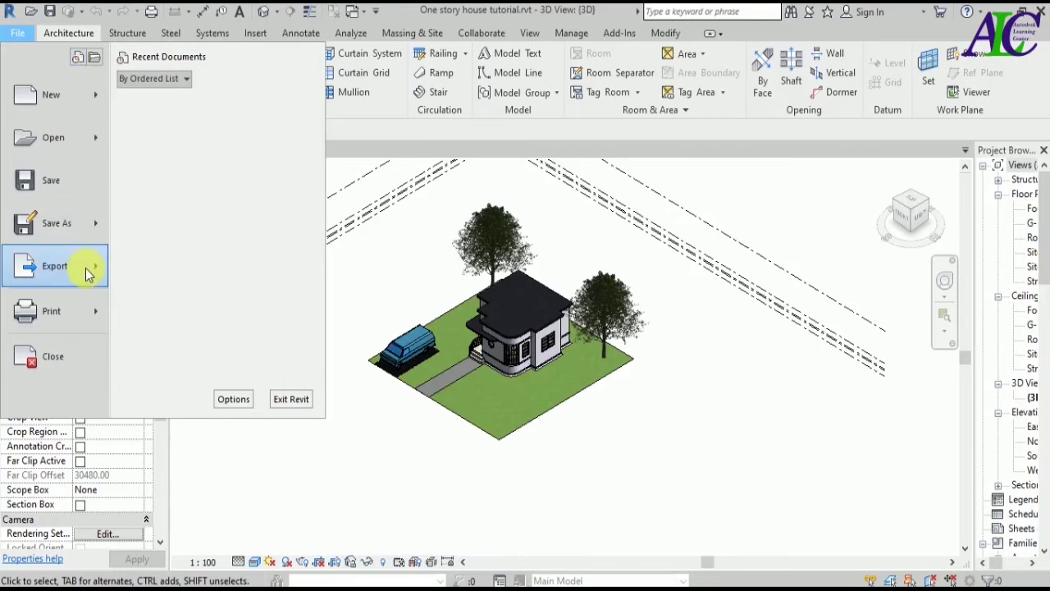
pyautogui.moveTo(55, 266)
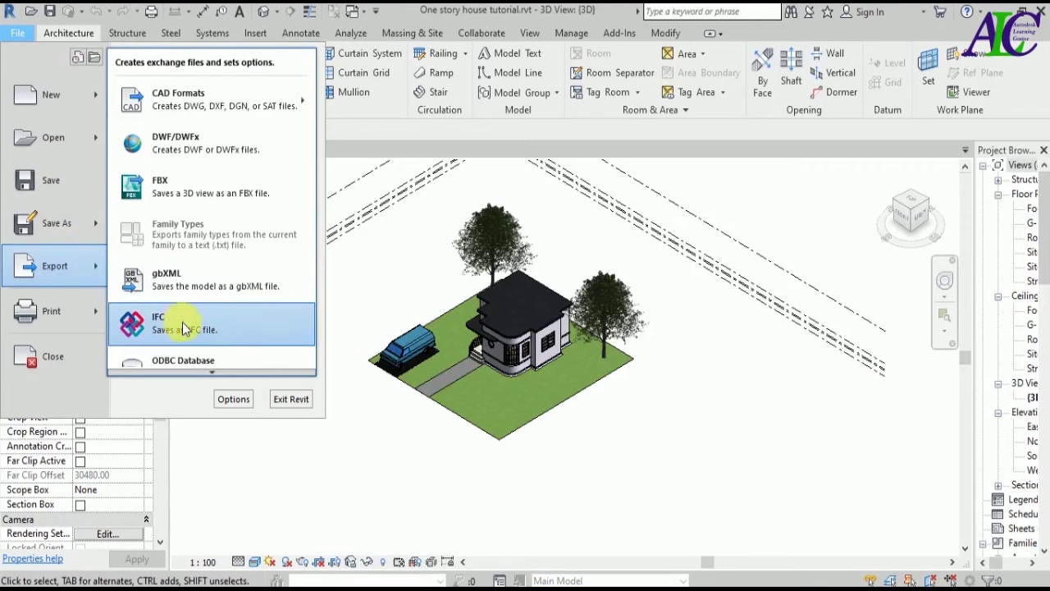
# - Export the house as One story house tutorial.ifc, keeping the default name and D:\Revit location
pyautogui.click(184, 328)
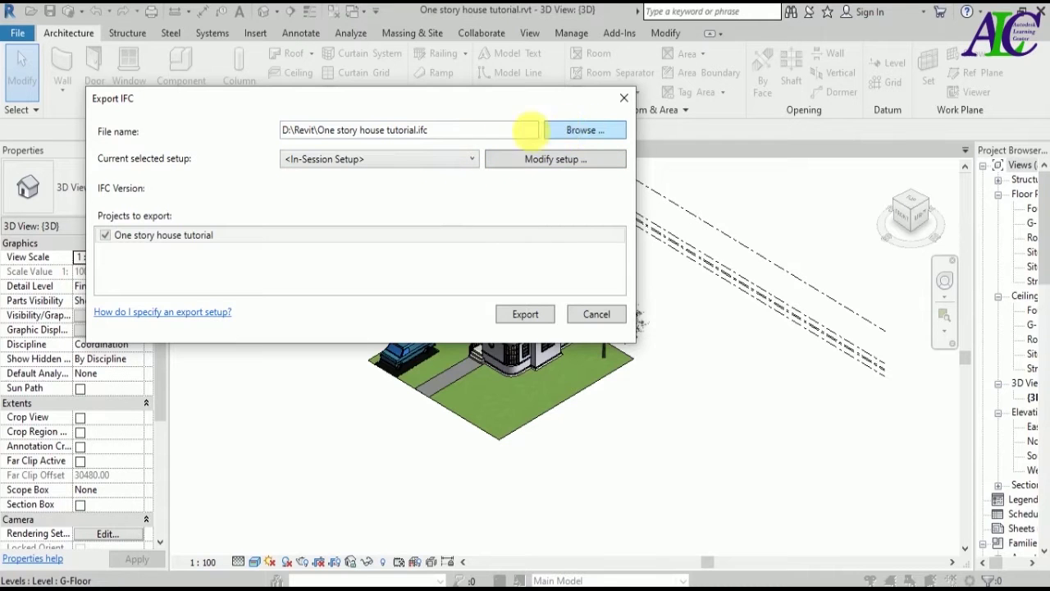
pyautogui.click(583, 135)
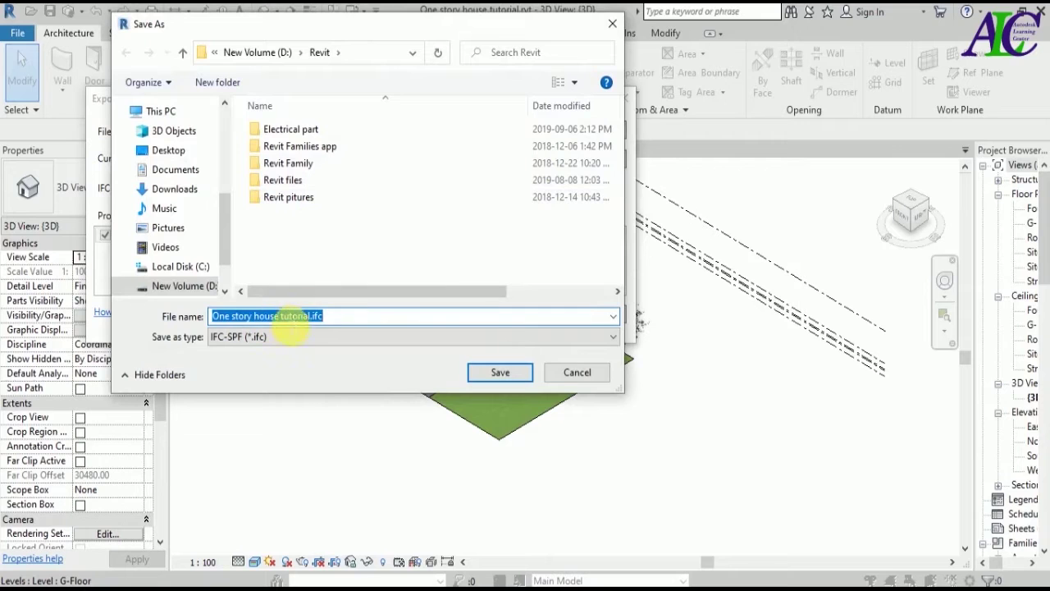
pyautogui.click(555, 370)
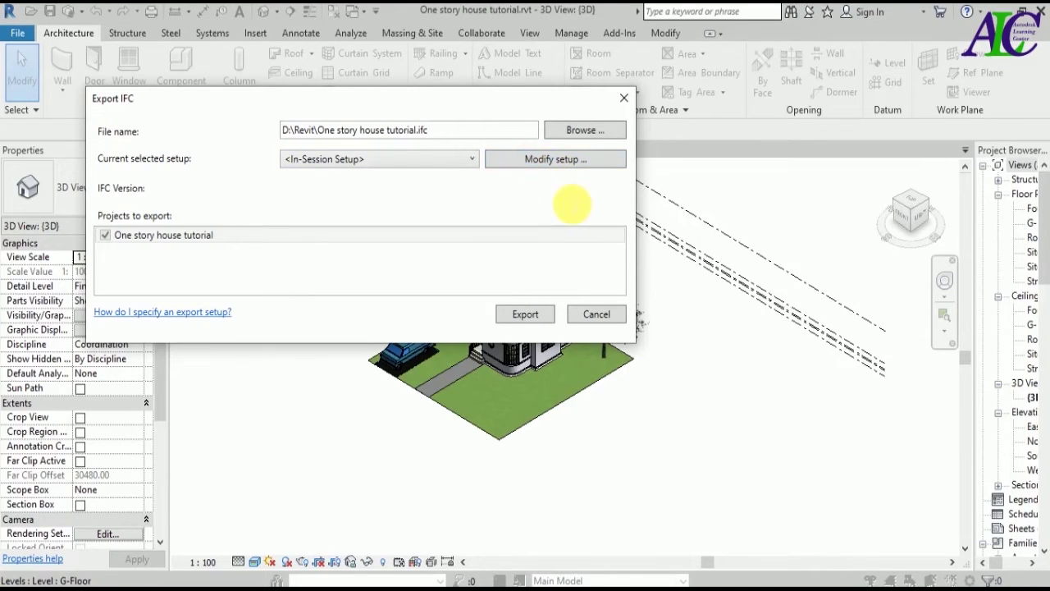
pyautogui.click(529, 317)
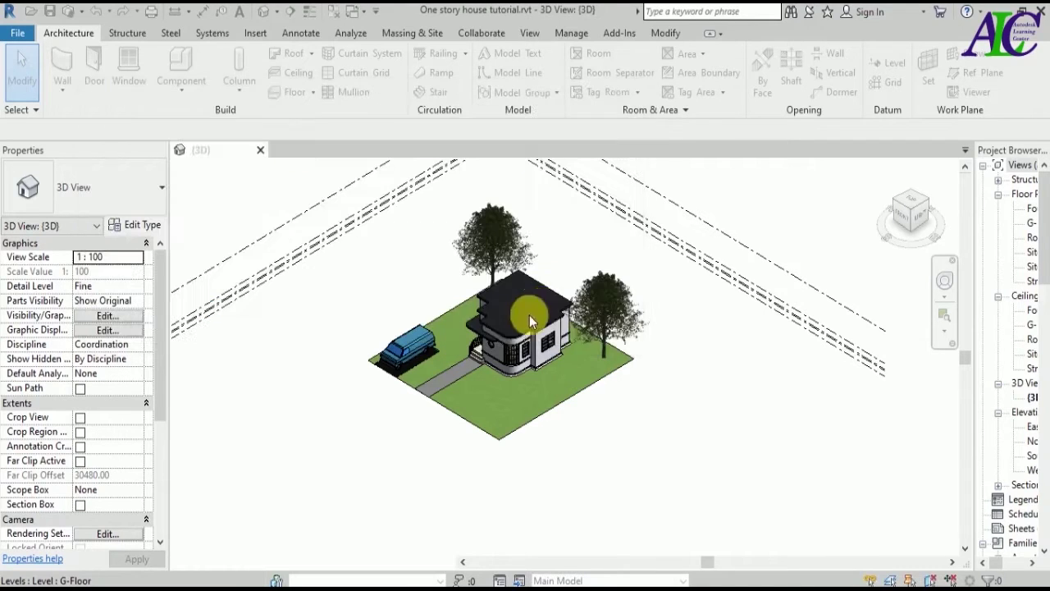
# - Close the house project and start a new project from the Architectural Template
pyautogui.click(259, 156)
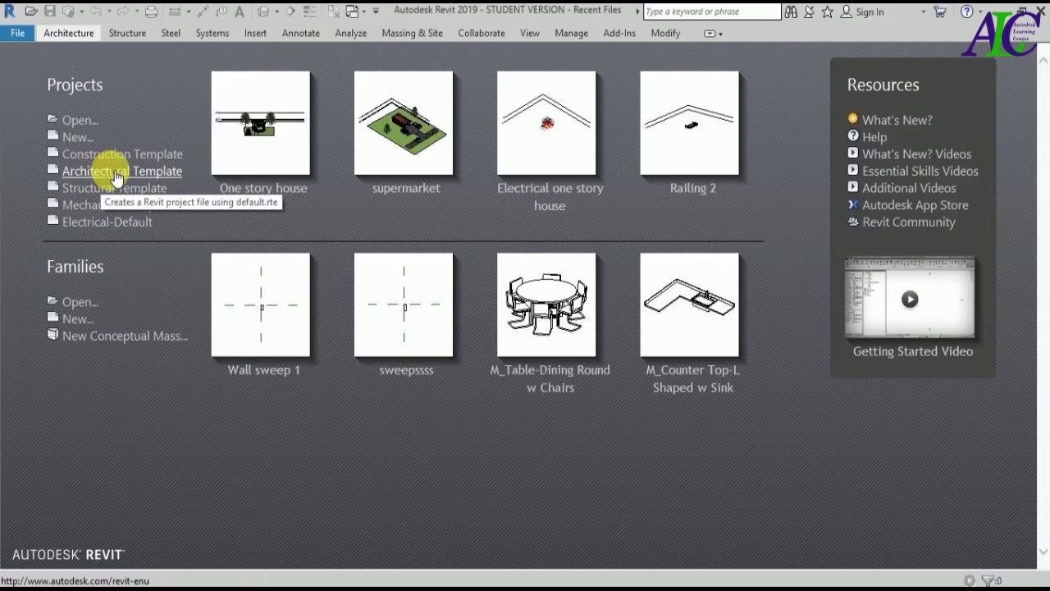
pyautogui.click(385, 278)
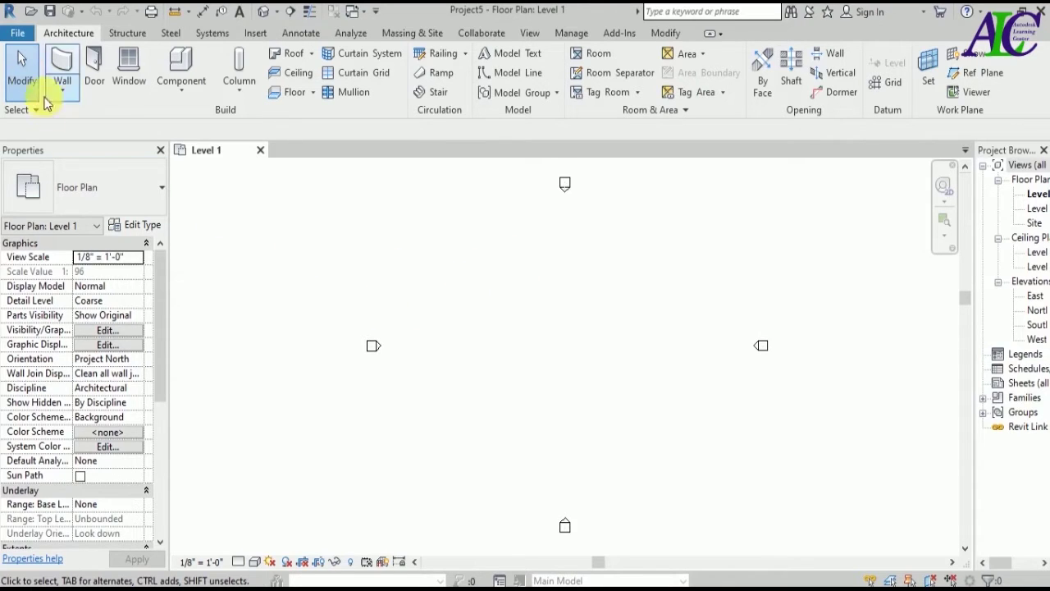
# - Open One story house tutorial.ifc to show the imported house in the Site plan
pyautogui.click(18, 35)
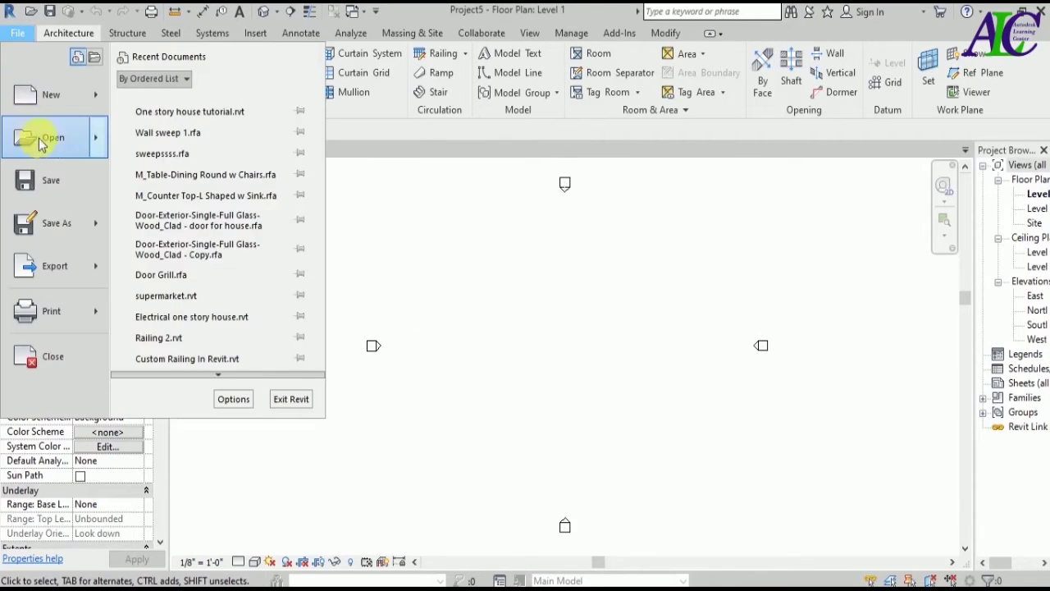
pyautogui.moveTo(53, 137)
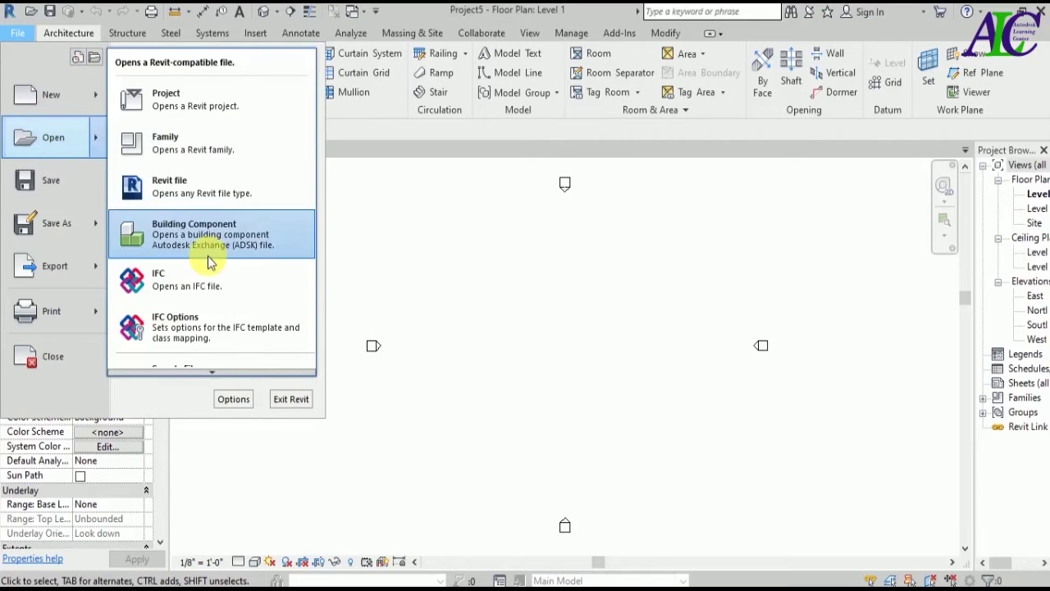
pyautogui.click(205, 287)
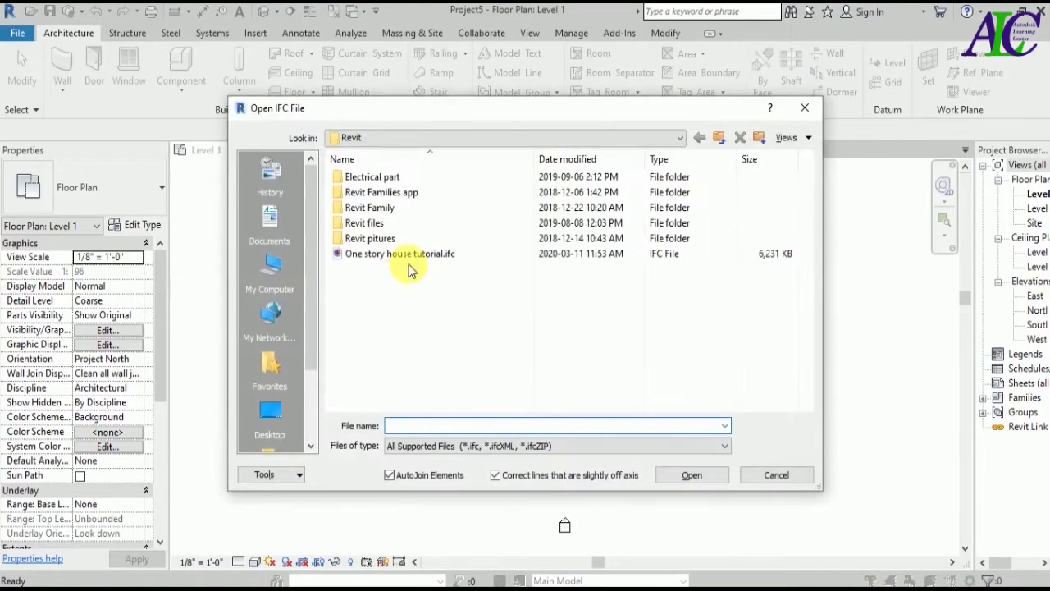
pyautogui.click(406, 256)
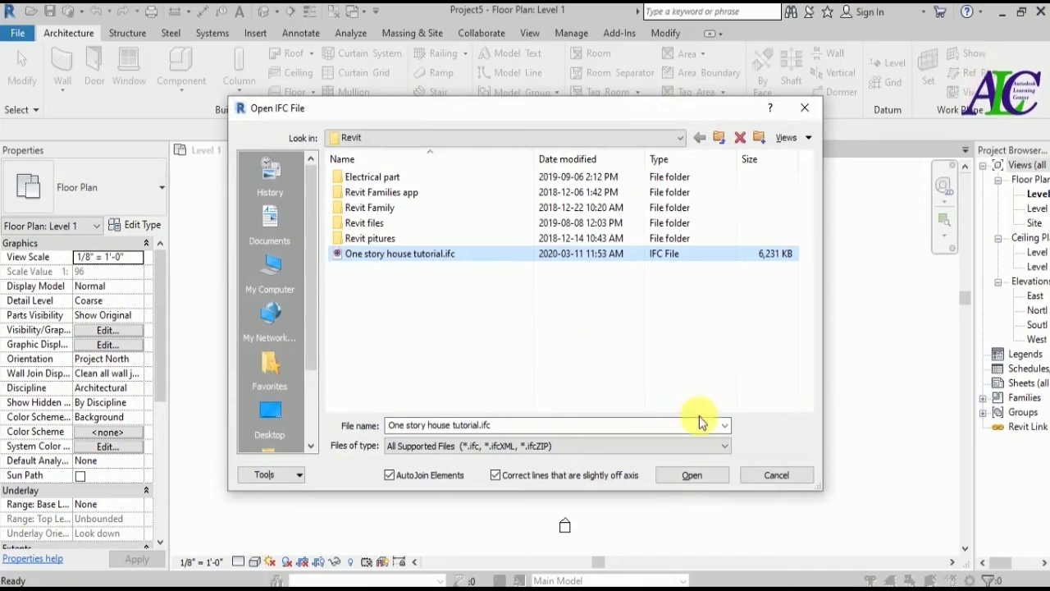
pyautogui.click(693, 476)
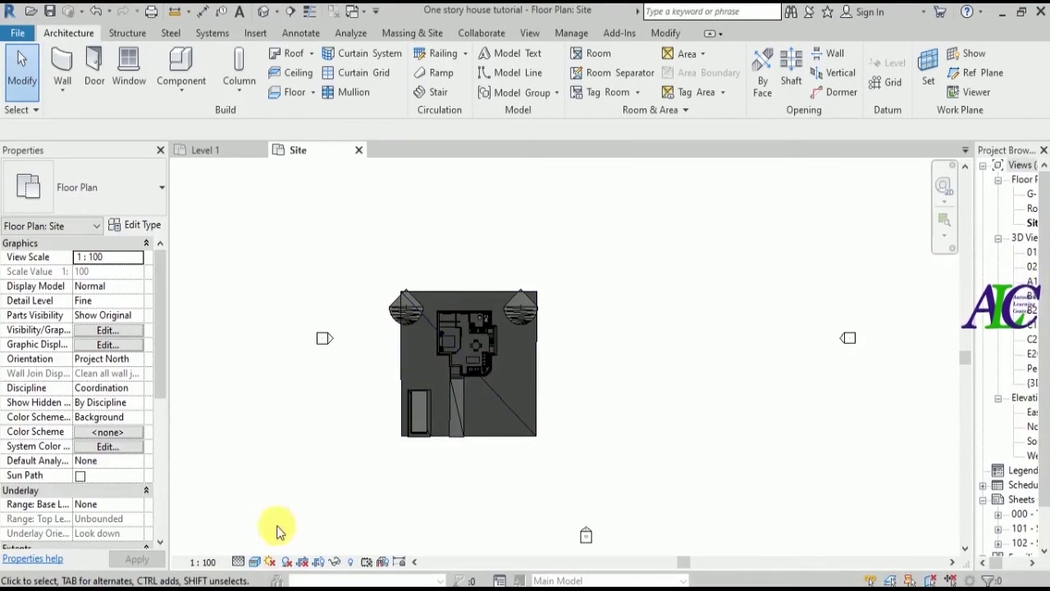
# - Set the site plan to Consistent Colors visual style and open a 3D view
pyautogui.click(252, 563)
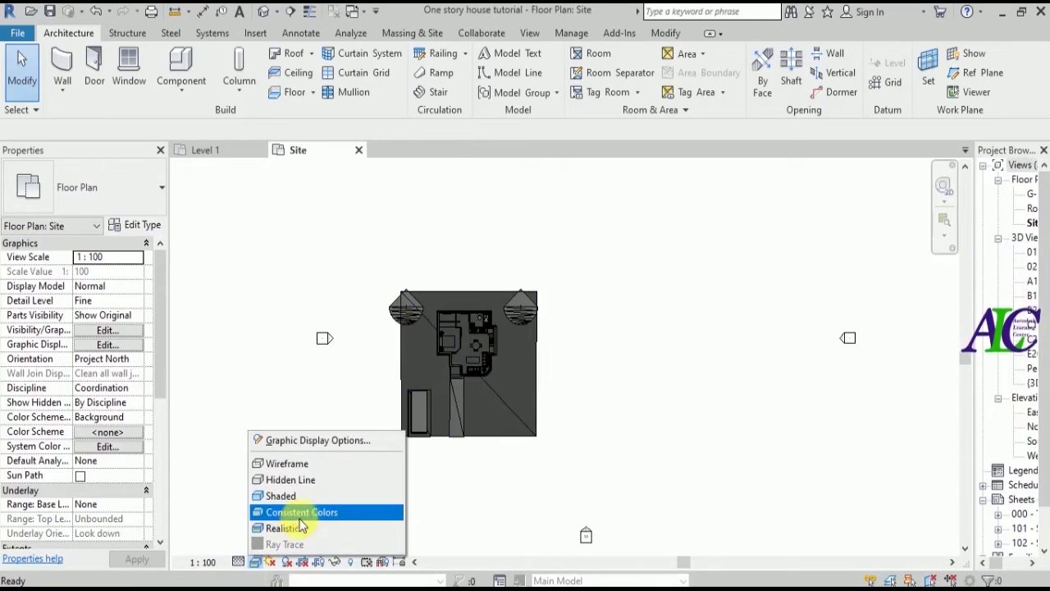
pyautogui.click(302, 514)
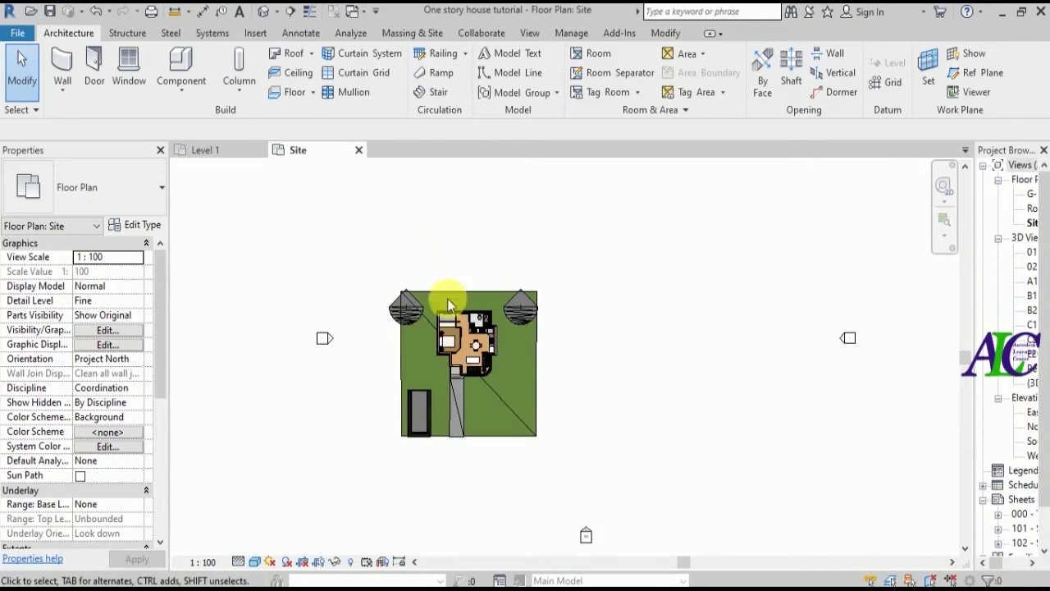
pyautogui.click(530, 33)
pyautogui.click(435, 74)
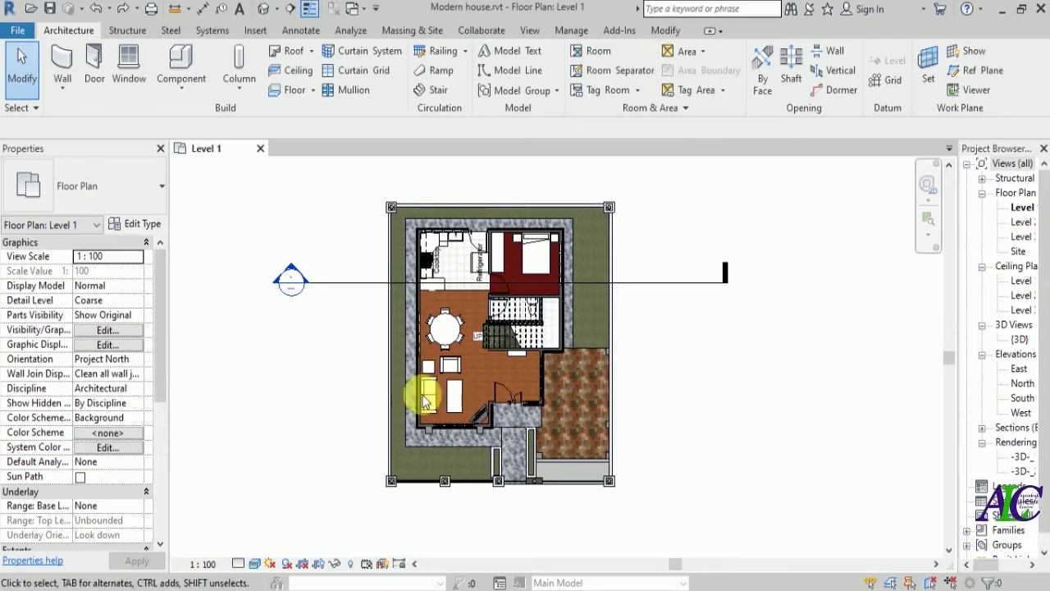
# - Zoom into the Level 1 plan and switch it to Hidden Line style
pyautogui.scroll(2, 418, 369)
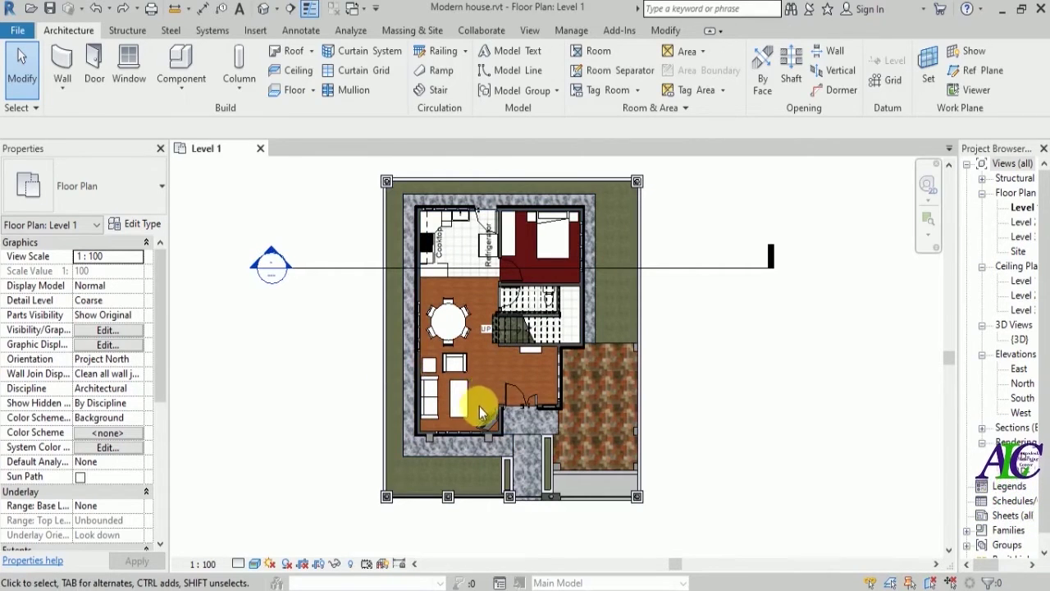
pyautogui.scroll(1, 479, 395)
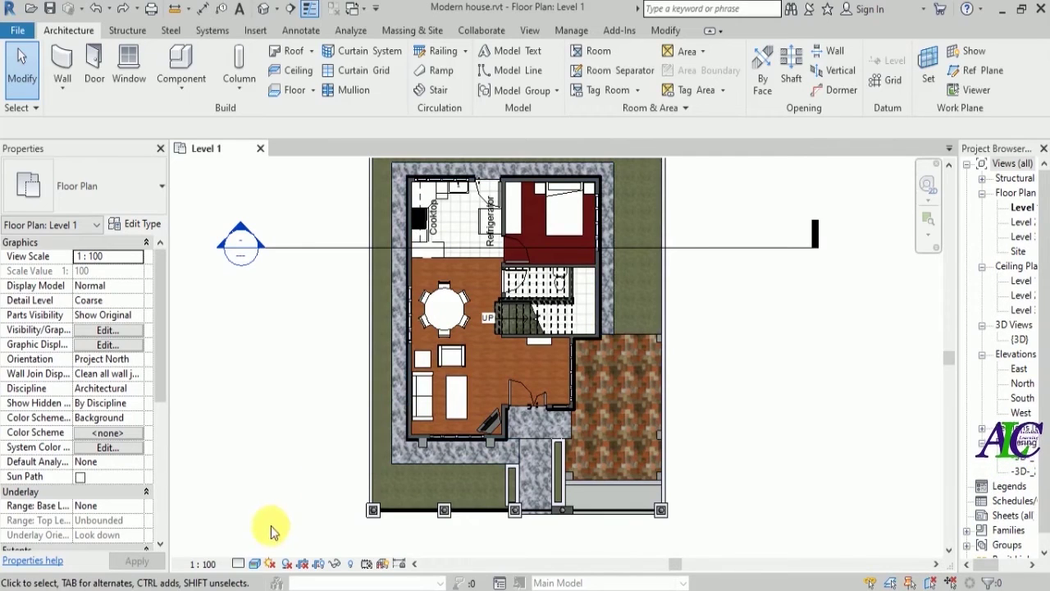
pyautogui.click(254, 564)
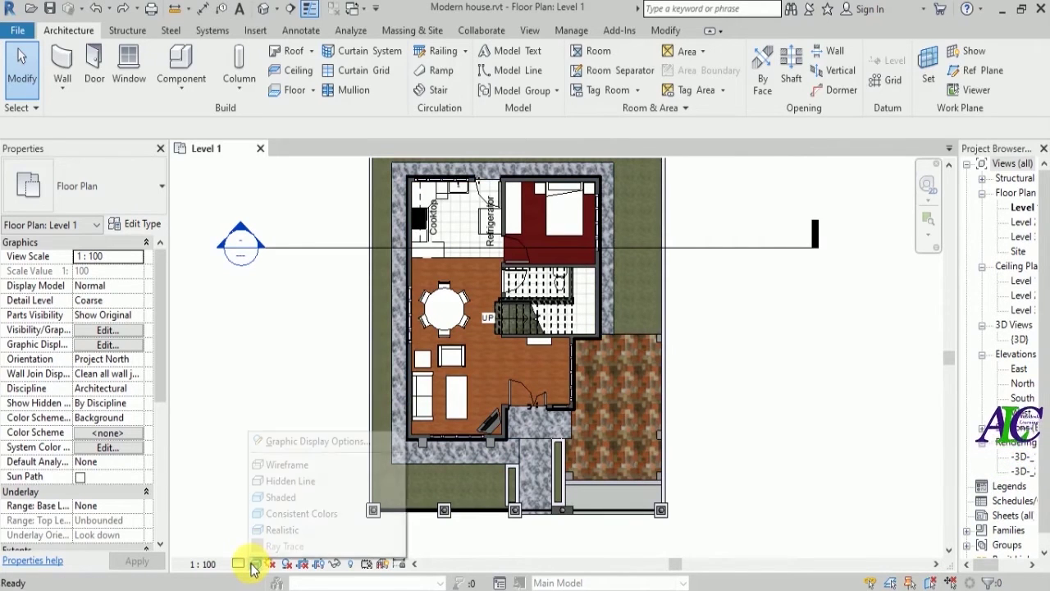
pyautogui.click(355, 490)
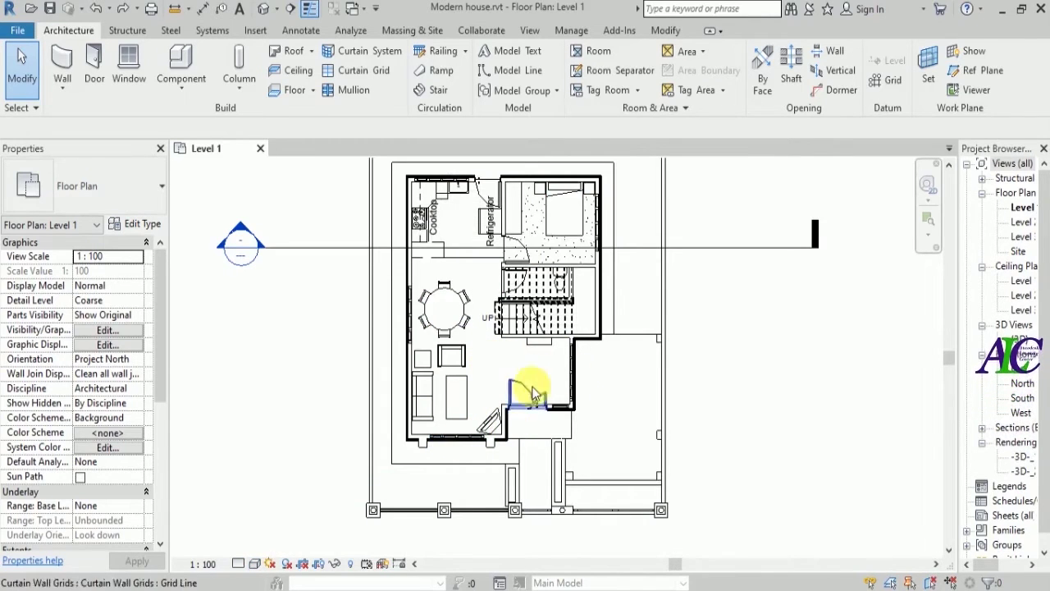
# - Return the plan to Shaded style and select the side walk floor
pyautogui.scroll(1, 500, 365)
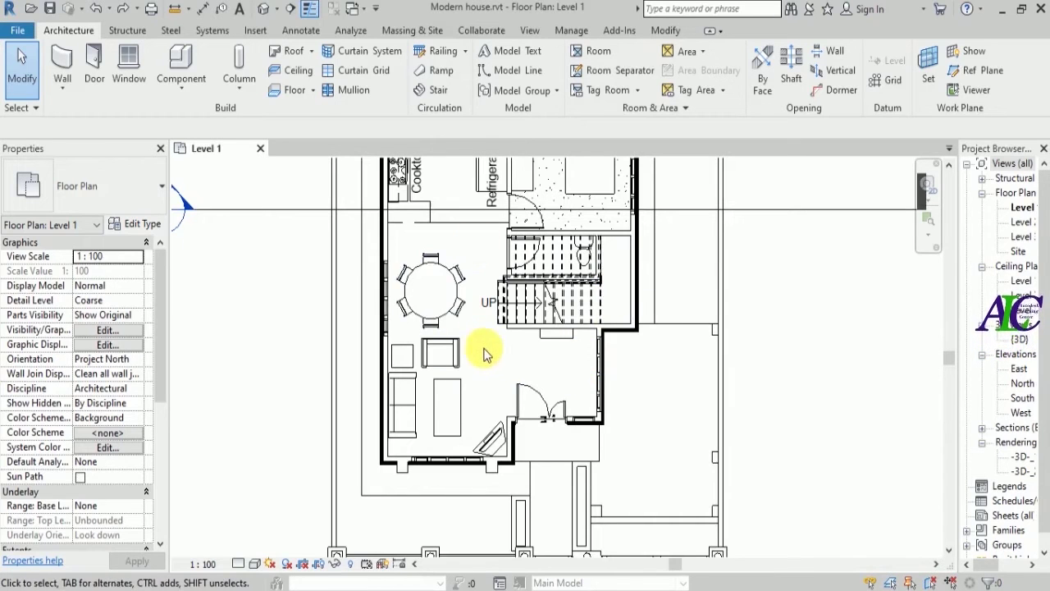
pyautogui.scroll(-2, 485, 352)
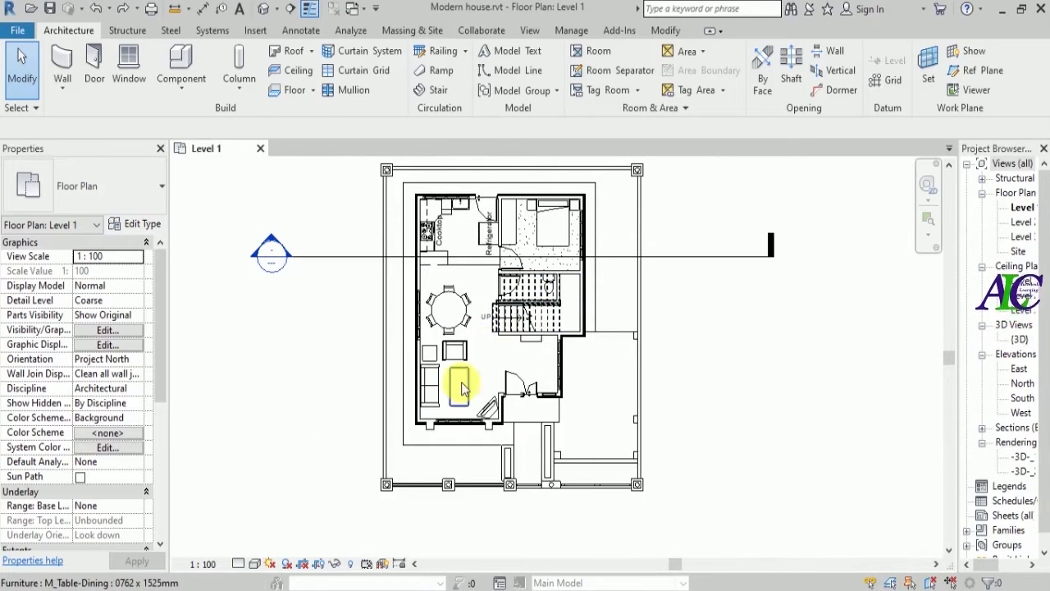
pyautogui.click(255, 564)
pyautogui.click(281, 497)
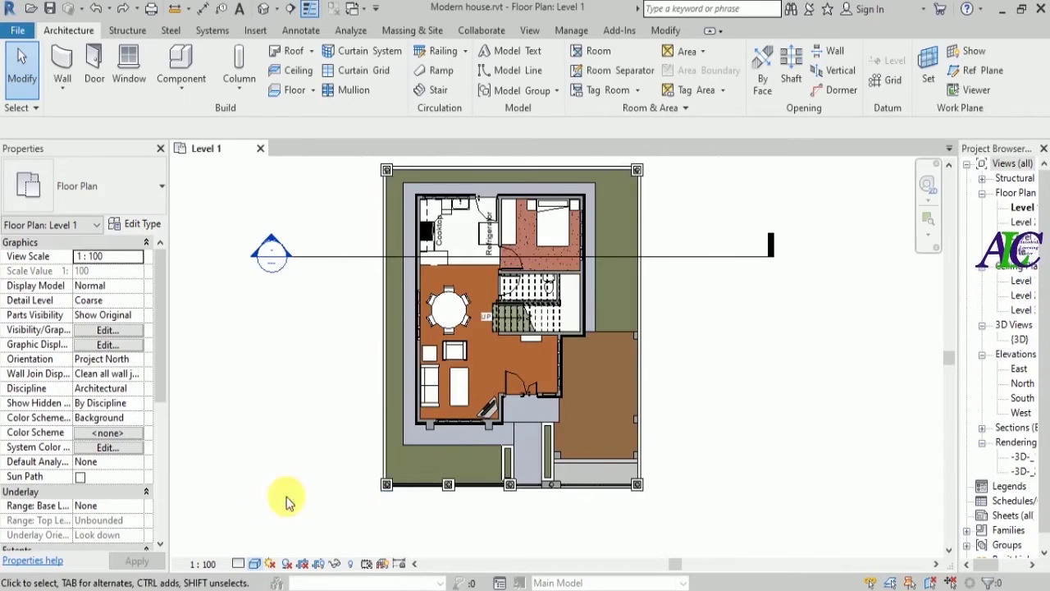
pyautogui.scroll(2, 452, 460)
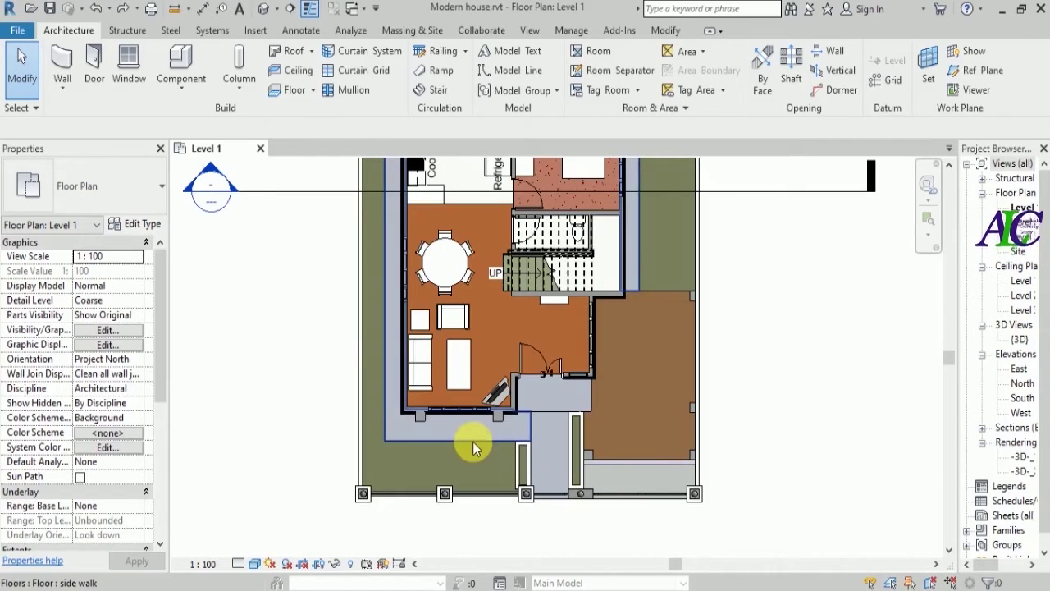
pyautogui.click(473, 446)
# - Hide the side walk and yard floors in the Level 1 view
pyautogui.rightClick(474, 445)
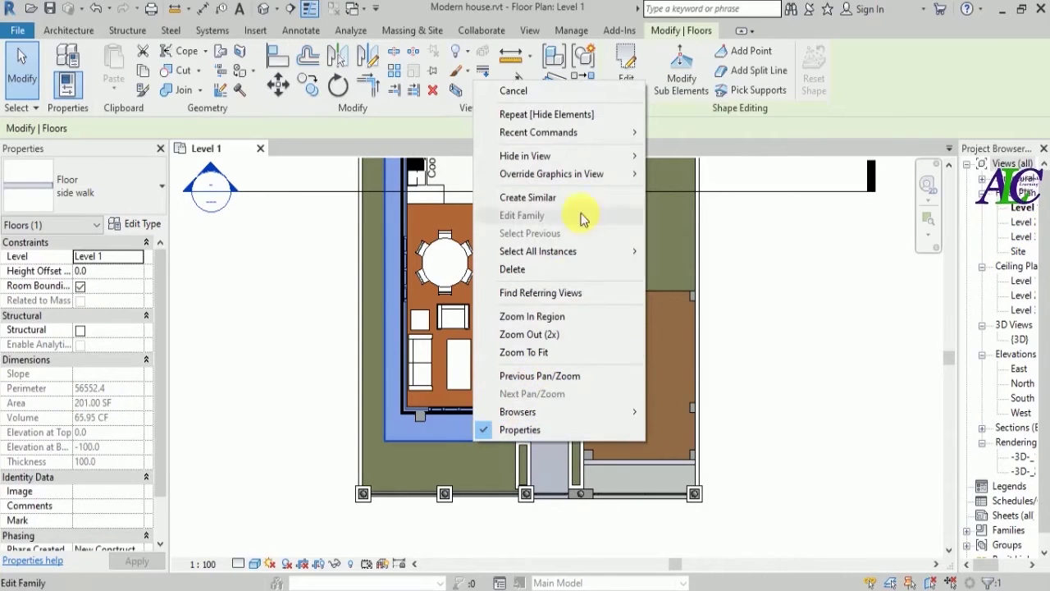
pyautogui.moveTo(525, 155)
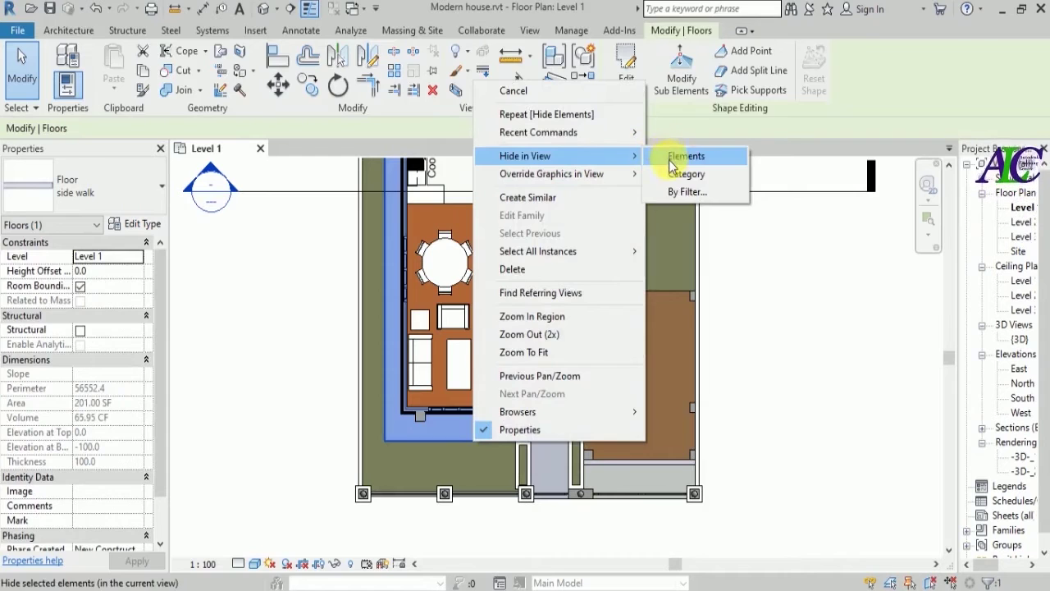
pyautogui.click(669, 156)
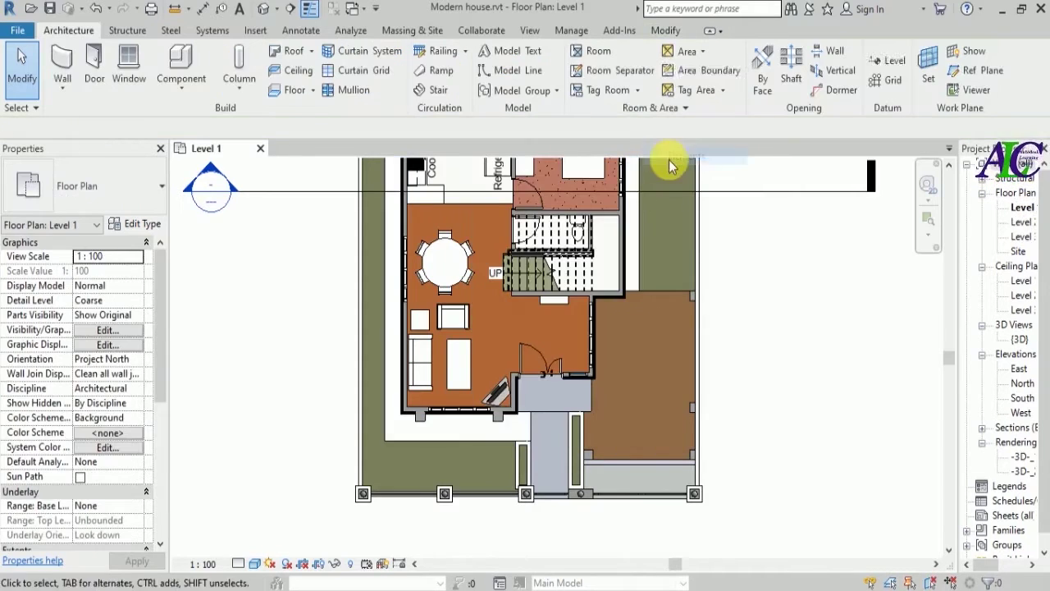
pyautogui.click(465, 445)
pyautogui.rightClick(464, 444)
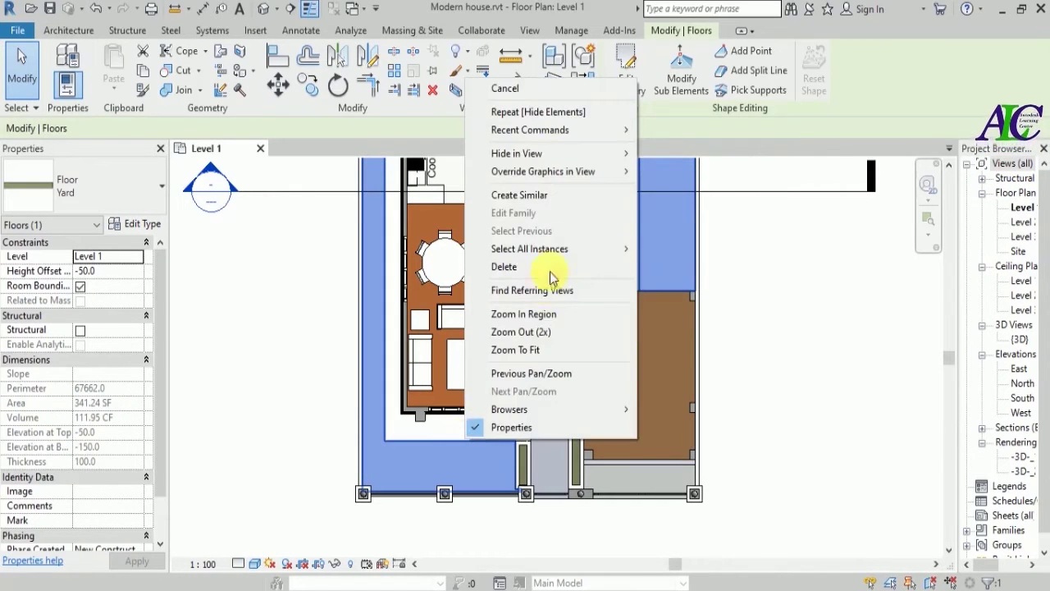
pyautogui.moveTo(516, 153)
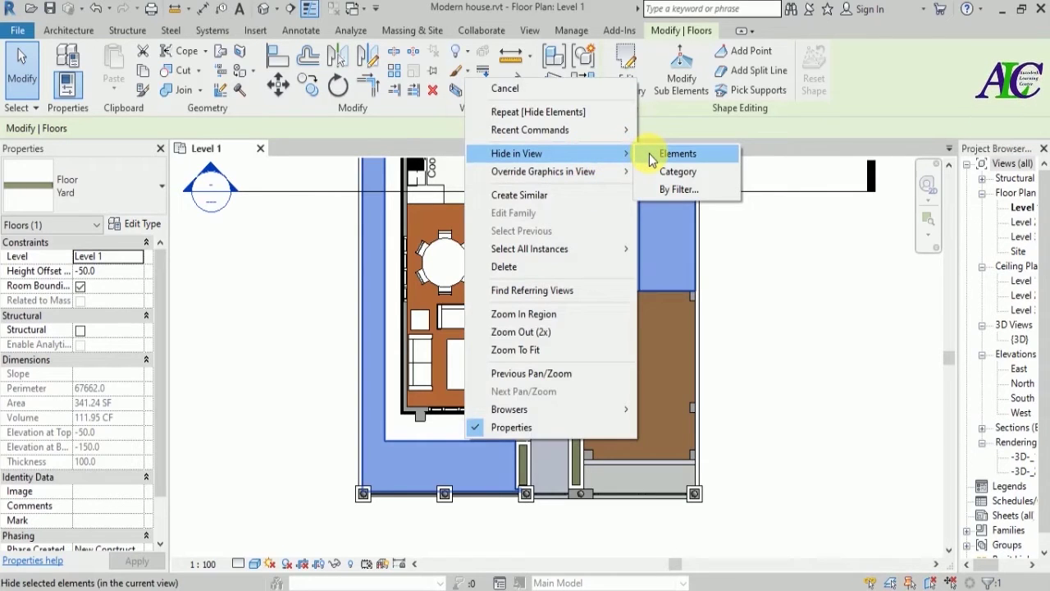
pyautogui.click(652, 160)
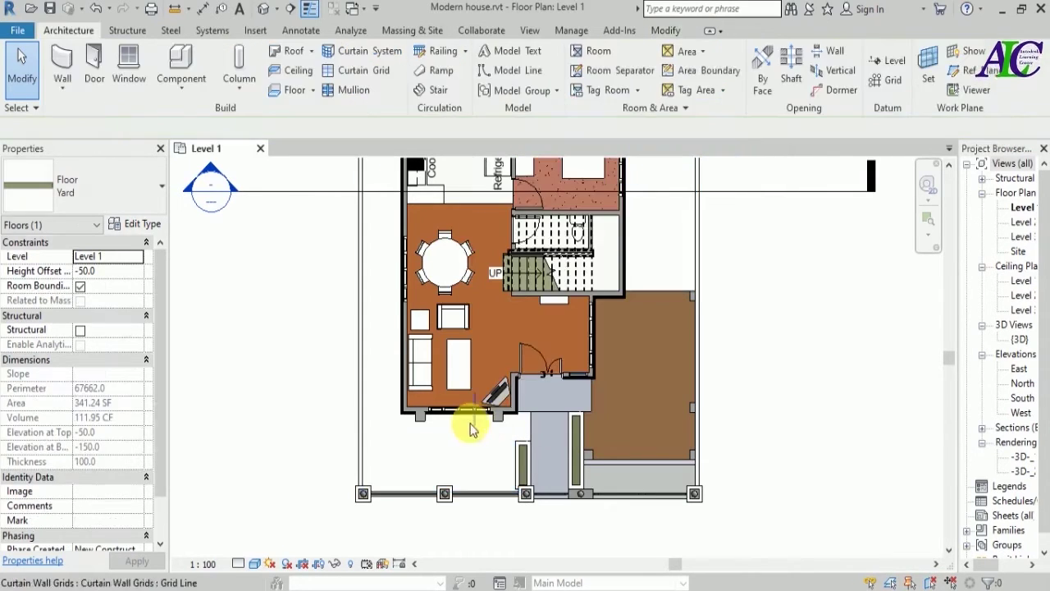
# - Zoom in and select the kitchen floor to bring up its hide options
pyautogui.scroll(1, 468, 422)
pyautogui.scroll(2, 493, 416)
pyautogui.scroll(-3, 492, 417)
pyautogui.scroll(1, 468, 210)
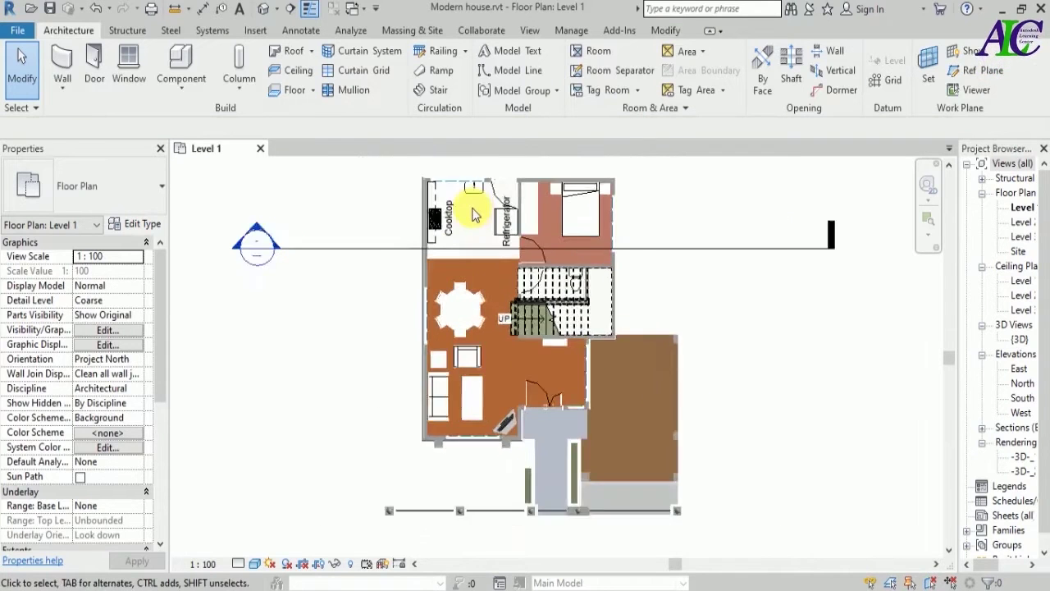
pyautogui.scroll(2, 481, 263)
pyautogui.click(483, 279)
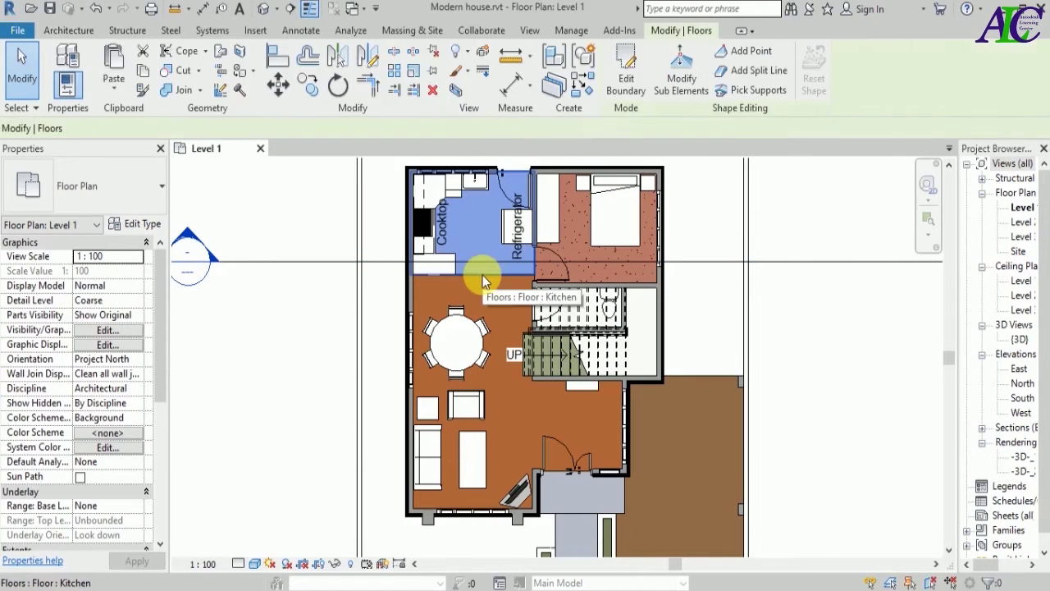
pyautogui.rightClick(483, 279)
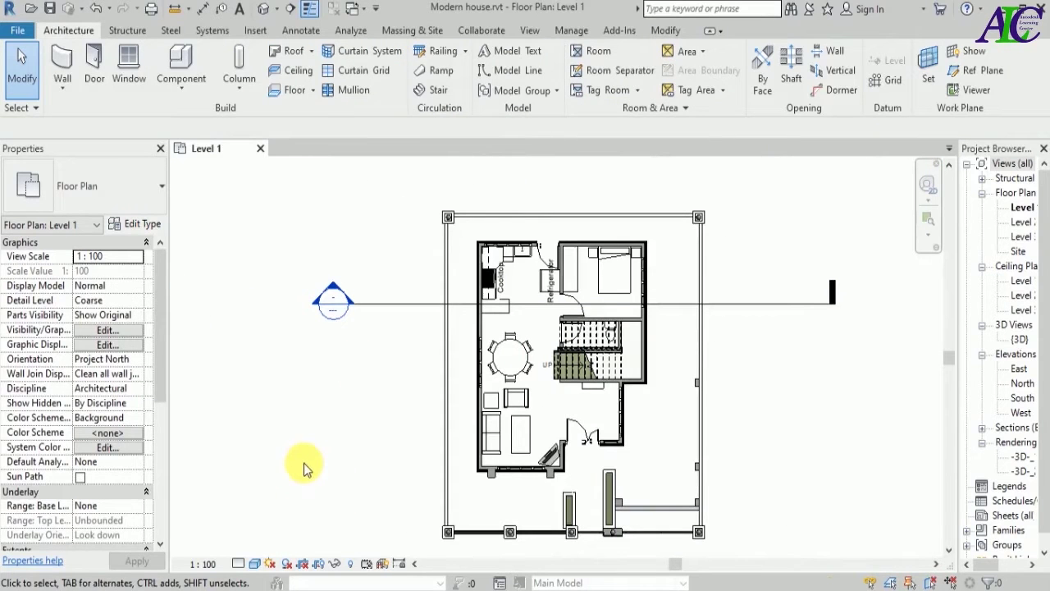
# - Display the Level 1 plan in Hidden Line style so the stair hatch becomes plain lines
pyautogui.click(255, 564)
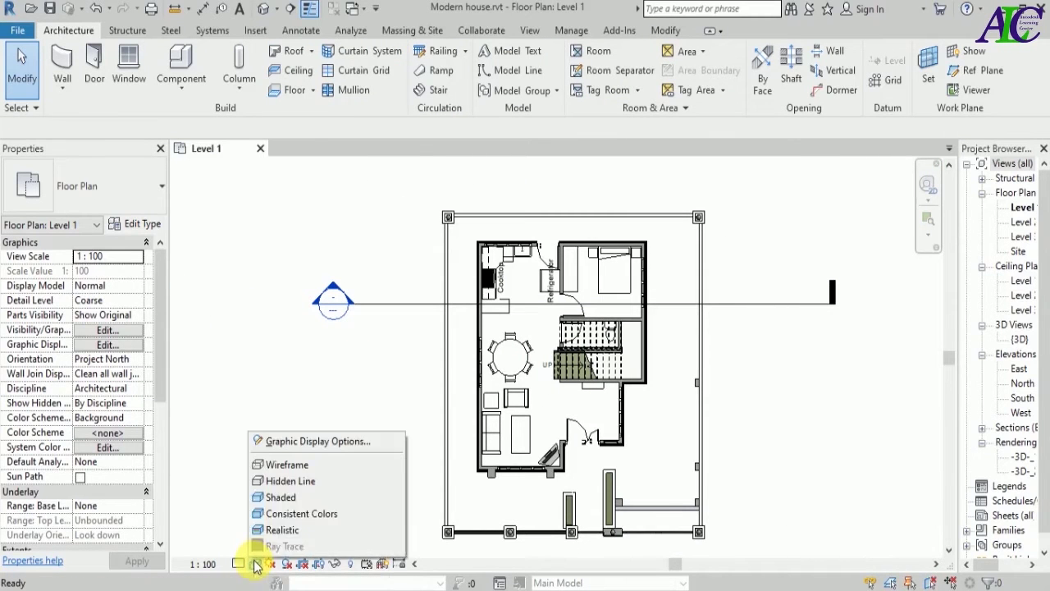
pyautogui.click(286, 484)
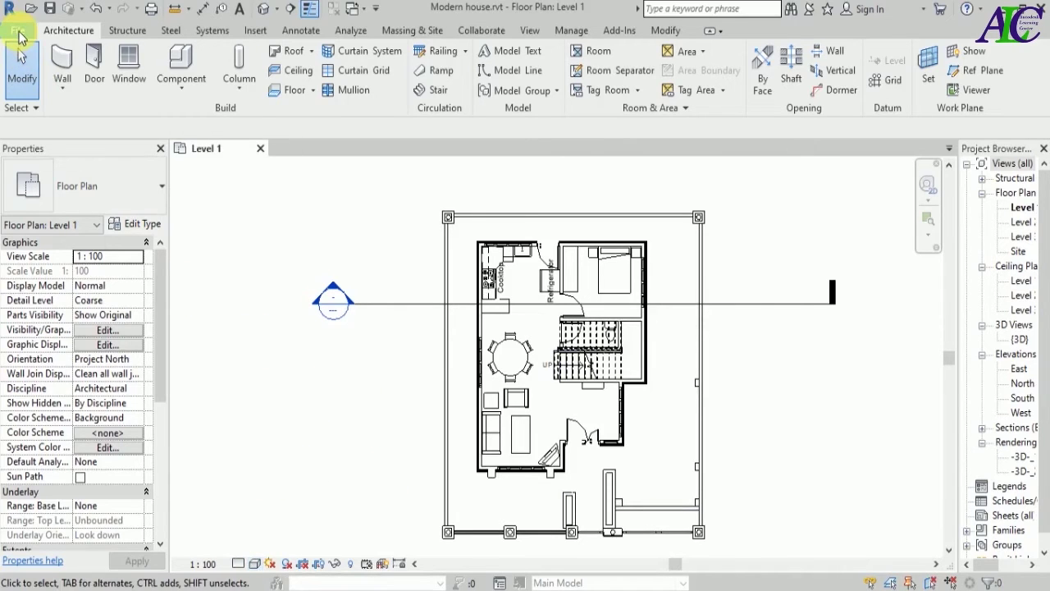
pyautogui.click(19, 31)
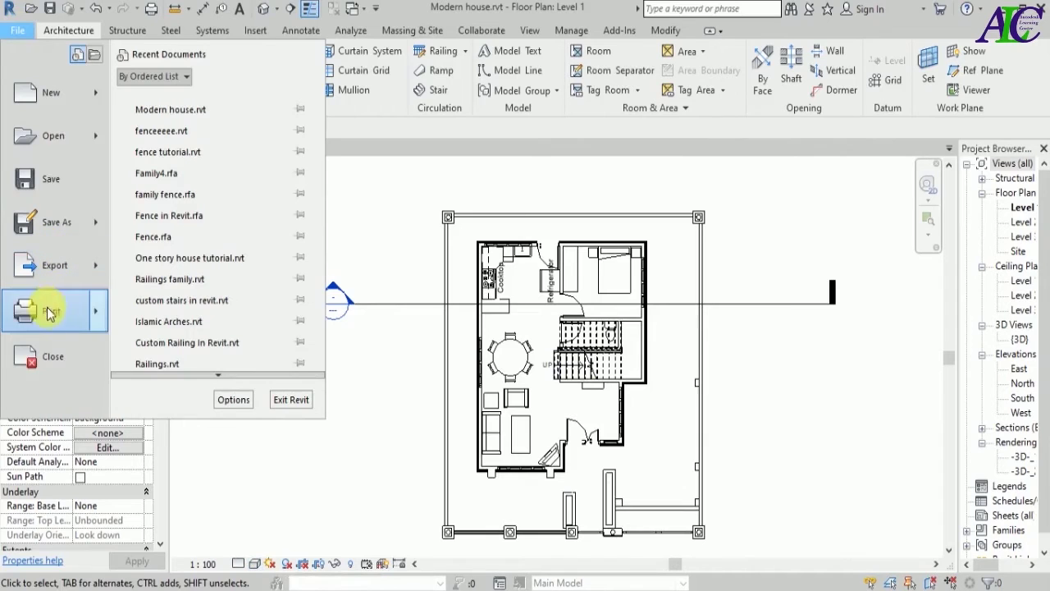
pyautogui.moveTo(51, 311)
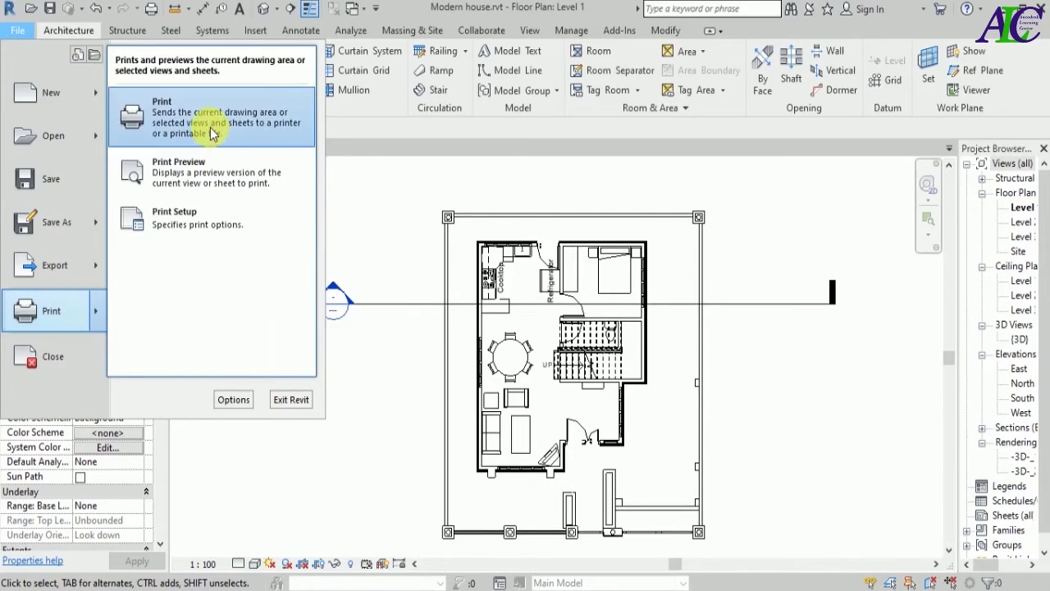
# - Print with Microsoft Print to PDF, saving Modern house.pdf on the Desktop
pyautogui.click(220, 138)
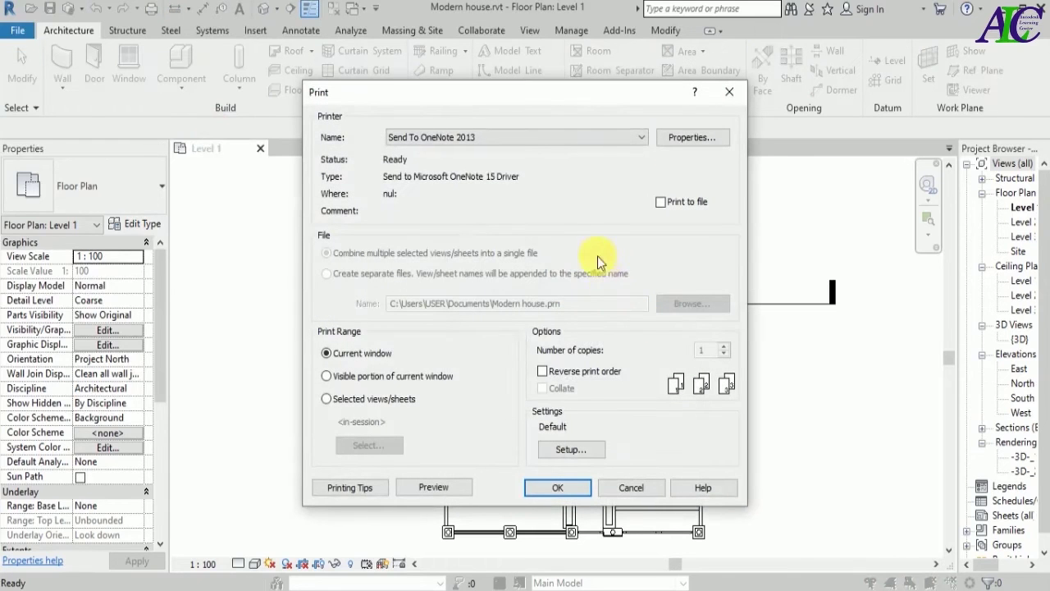
pyautogui.click(543, 138)
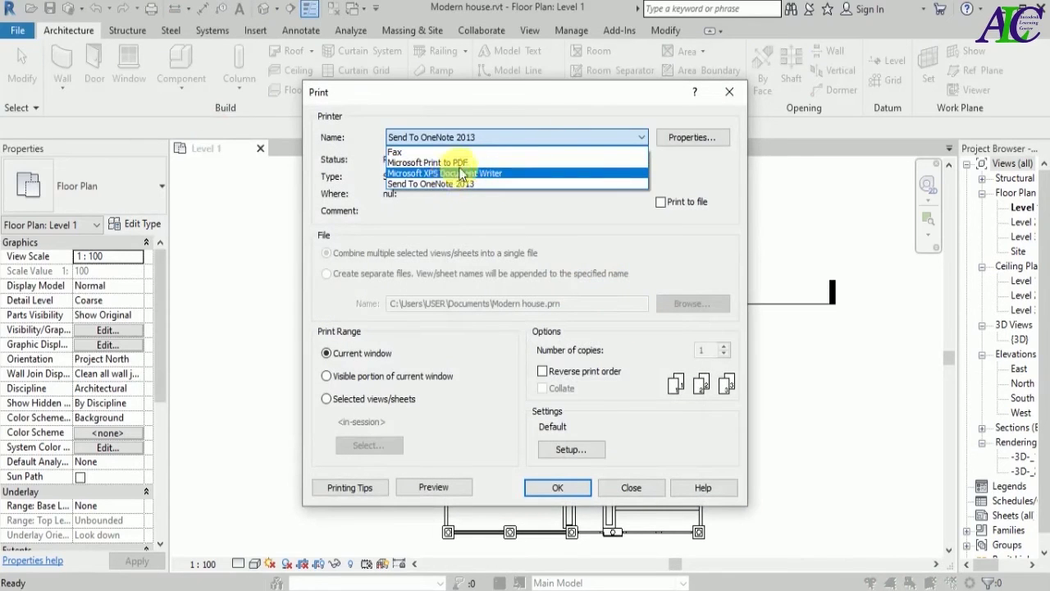
pyautogui.click(521, 164)
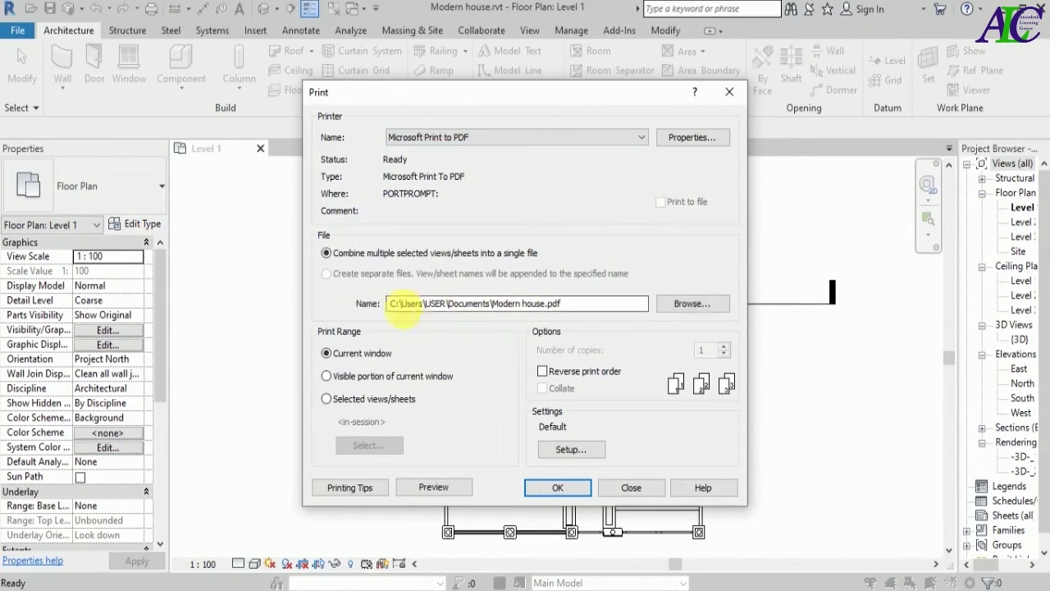
pyautogui.click(684, 304)
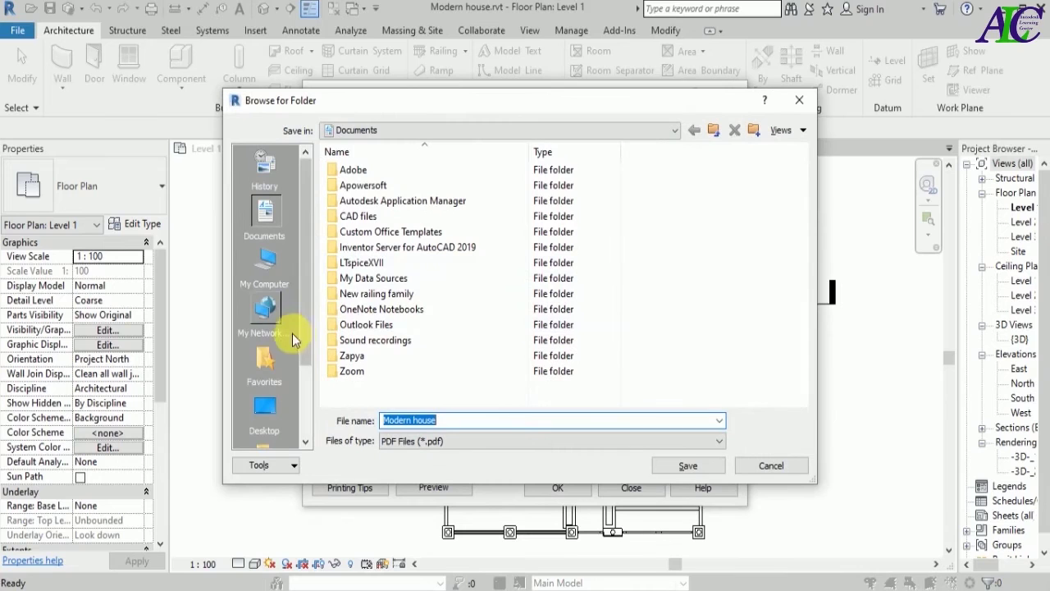
pyautogui.click(275, 411)
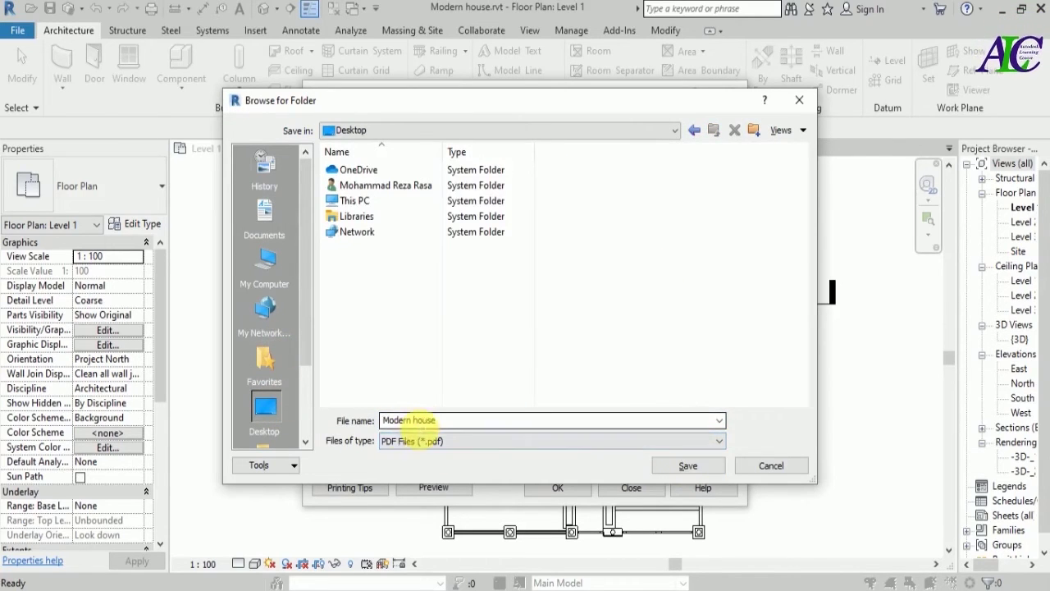
pyautogui.click(681, 468)
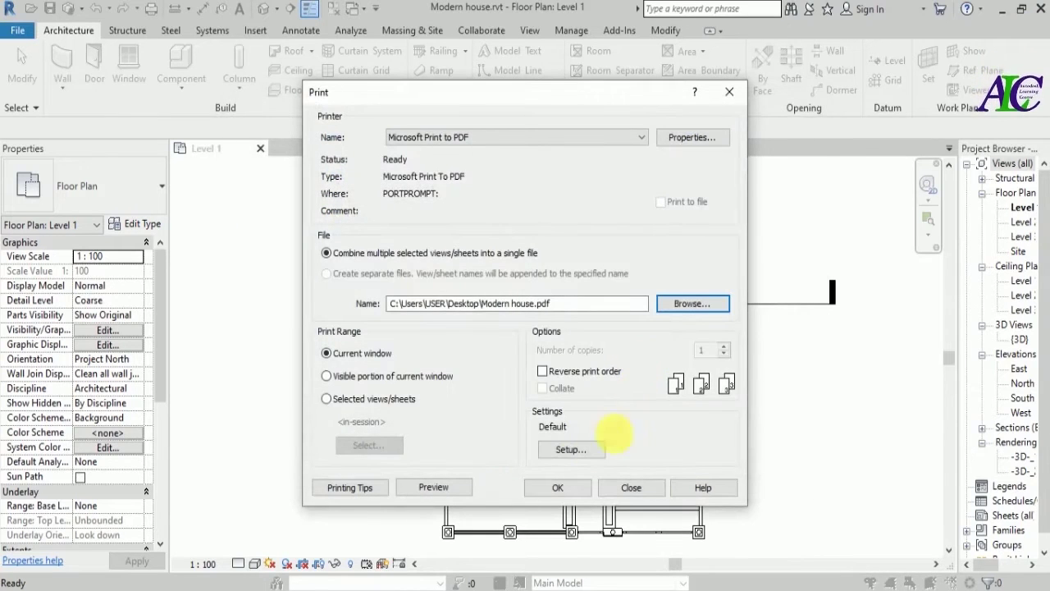
# - Set the print paper size to A3 in Setup and confirm
pyautogui.click(570, 453)
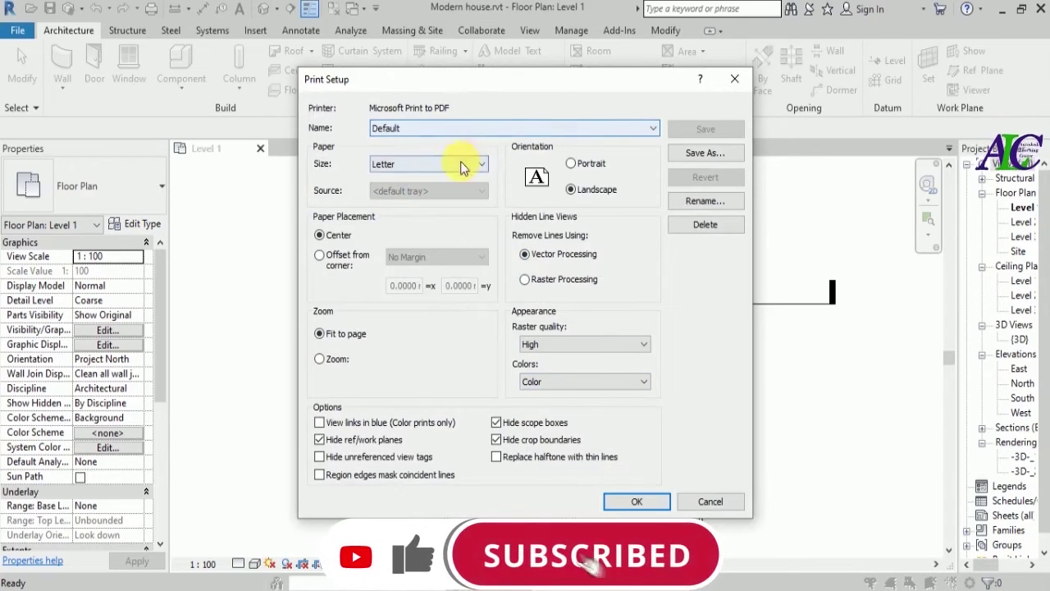
pyautogui.click(470, 166)
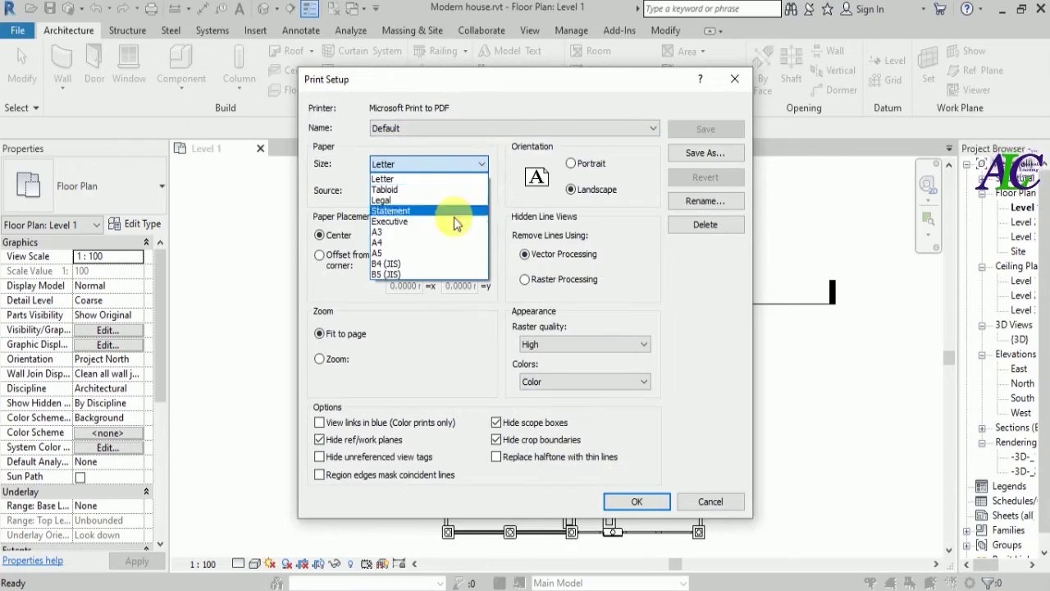
pyautogui.click(393, 232)
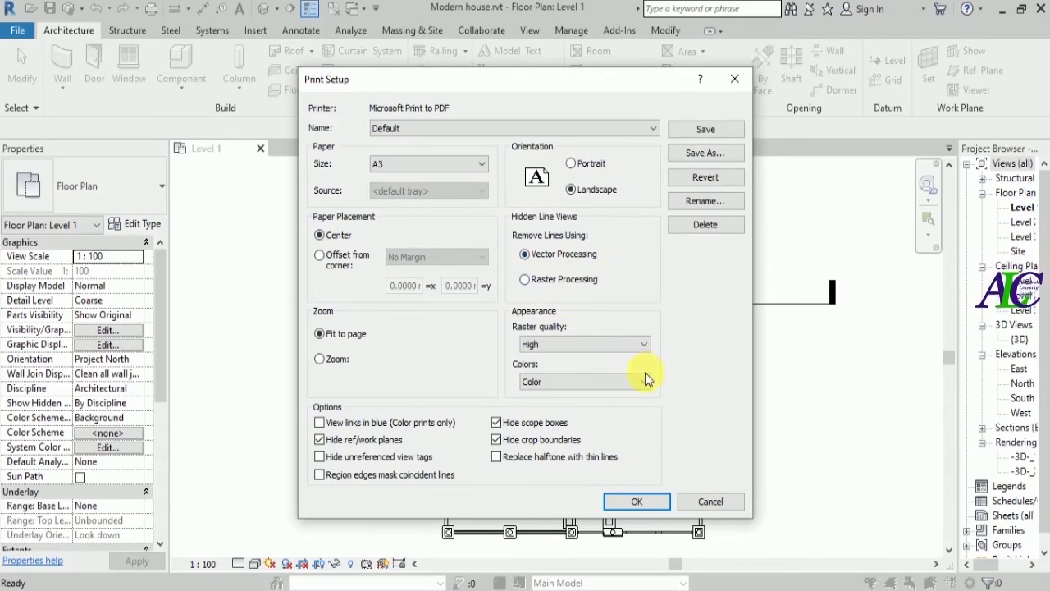
pyautogui.click(648, 504)
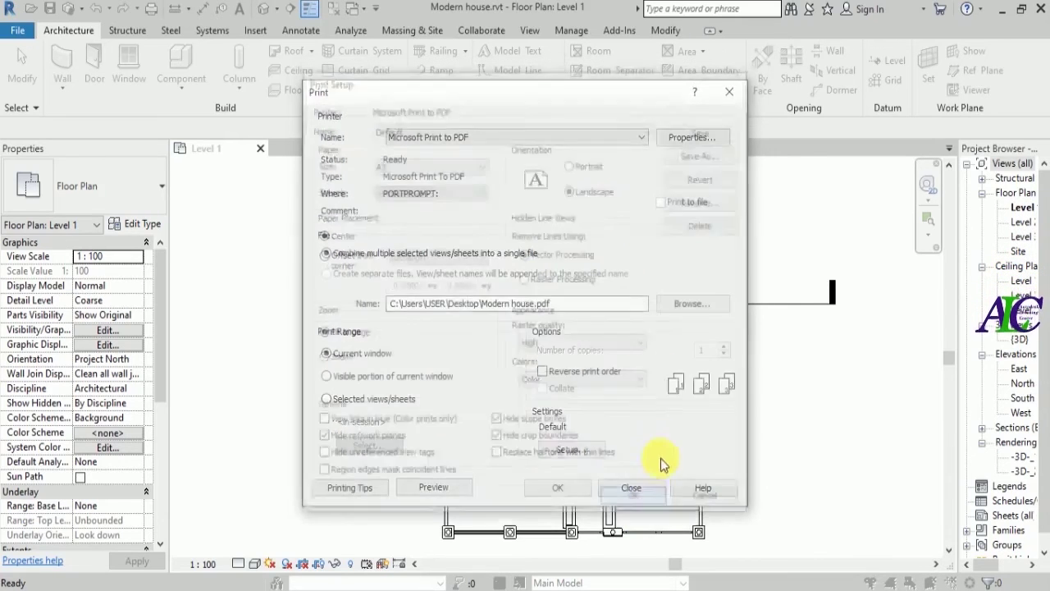
# - Print the Level 1 plan and save the PDF as 'Project 1' on the Desktop
pyautogui.click(560, 490)
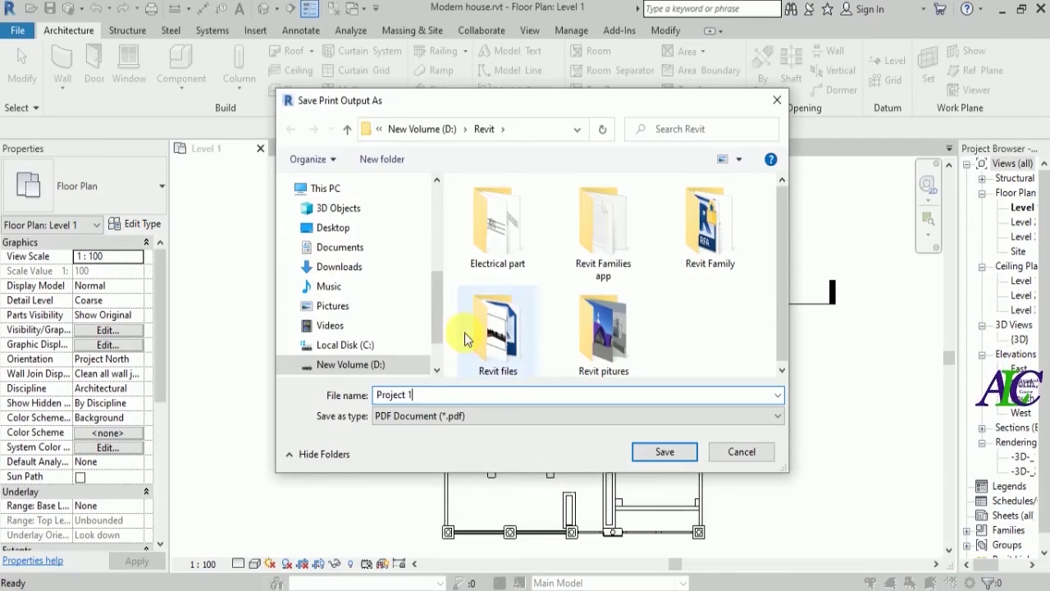
pyautogui.click(351, 230)
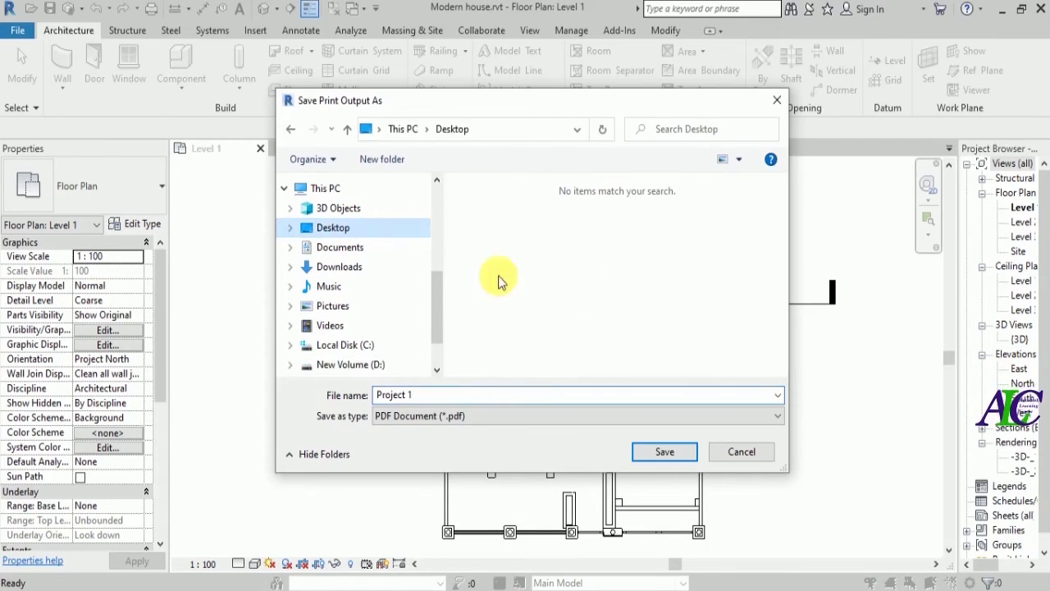
pyautogui.click(676, 451)
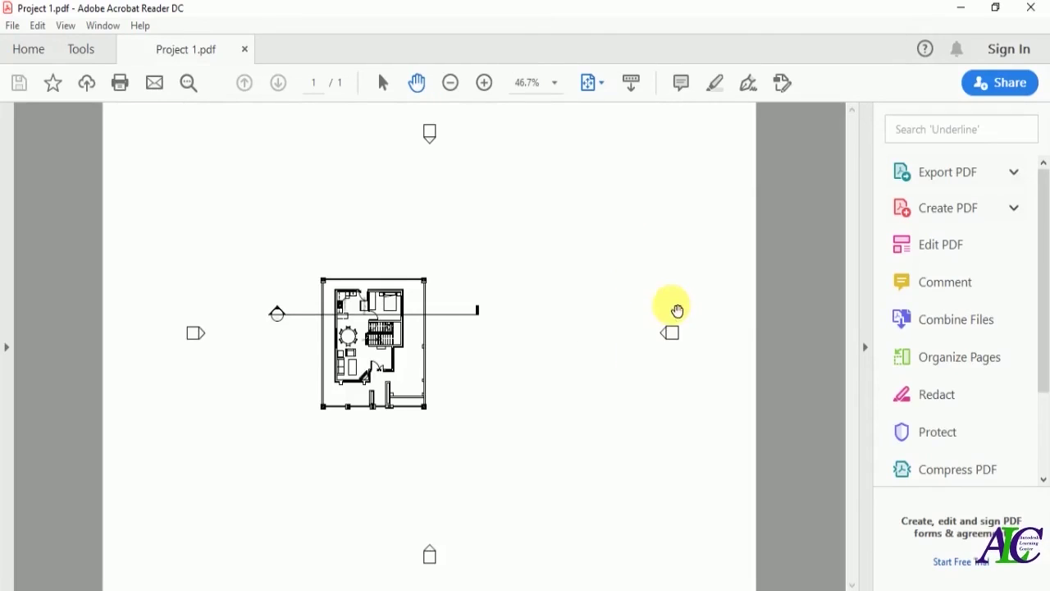
# - Zoom the Project 1 PDF to 200% and pan to center the house plan
pyautogui.click(485, 83)
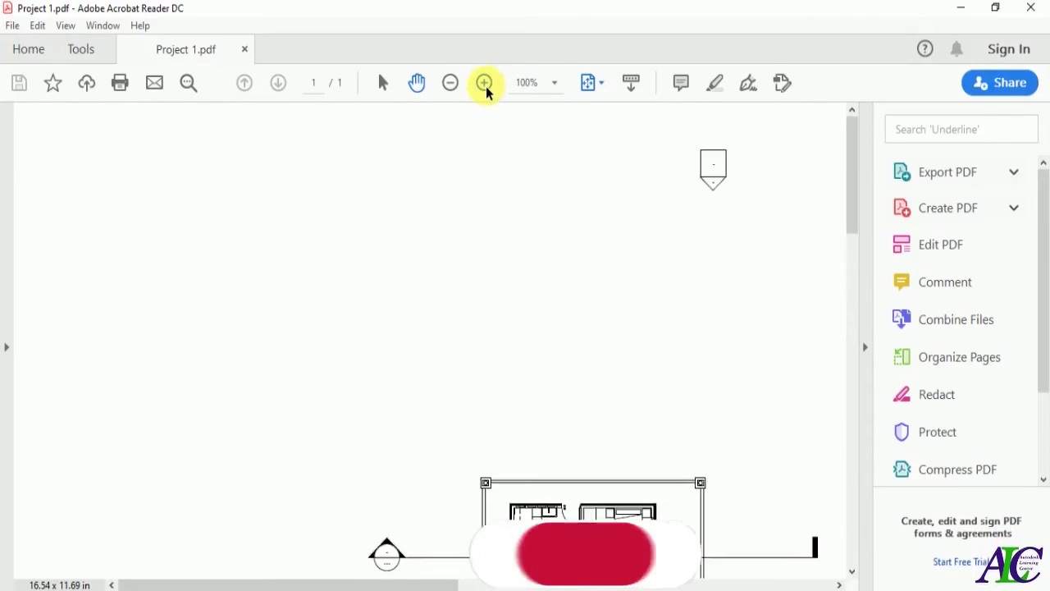
pyautogui.click(485, 83)
pyautogui.moveTo(680, 422); pyautogui.dragTo(383, 105)
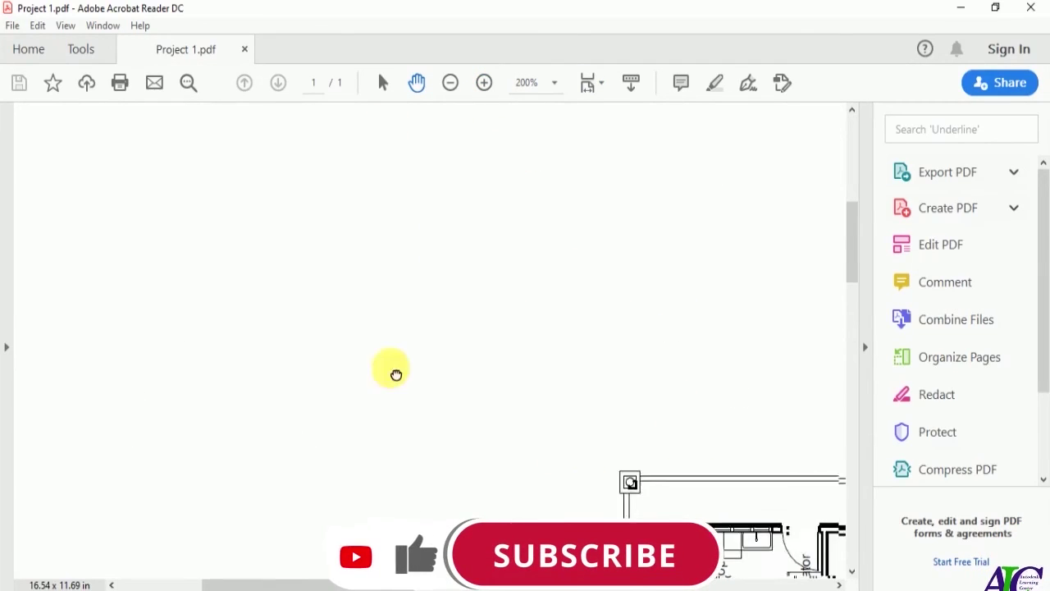
pyautogui.moveTo(396, 375)
pyautogui.mouseDown()
pyautogui.moveTo(422, 386)
pyautogui.moveTo(438, 323)
pyautogui.moveTo(464, 363)
pyautogui.moveTo(509, 351)
pyautogui.mouseUp()
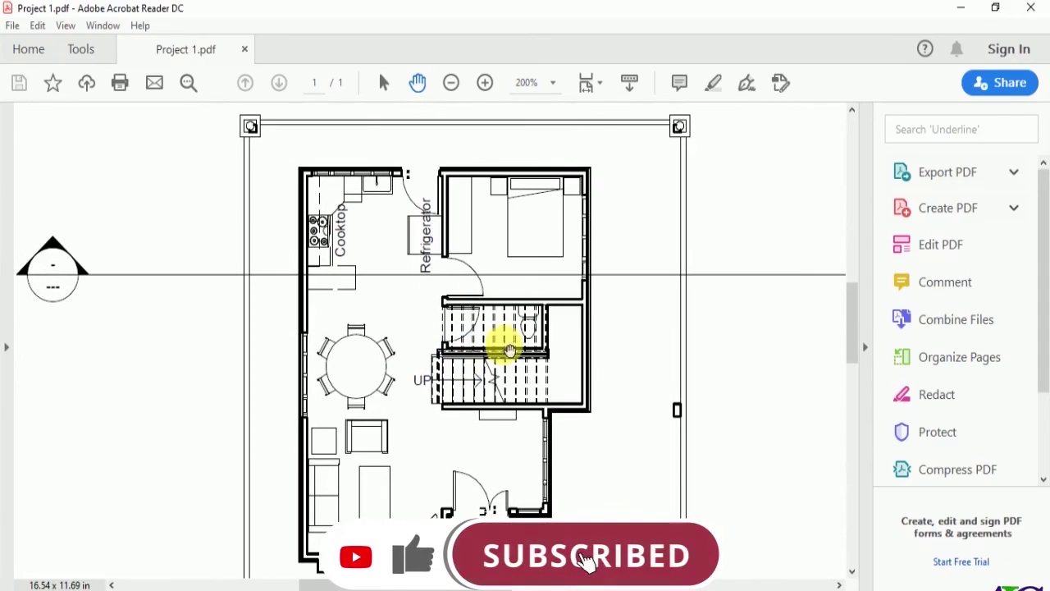